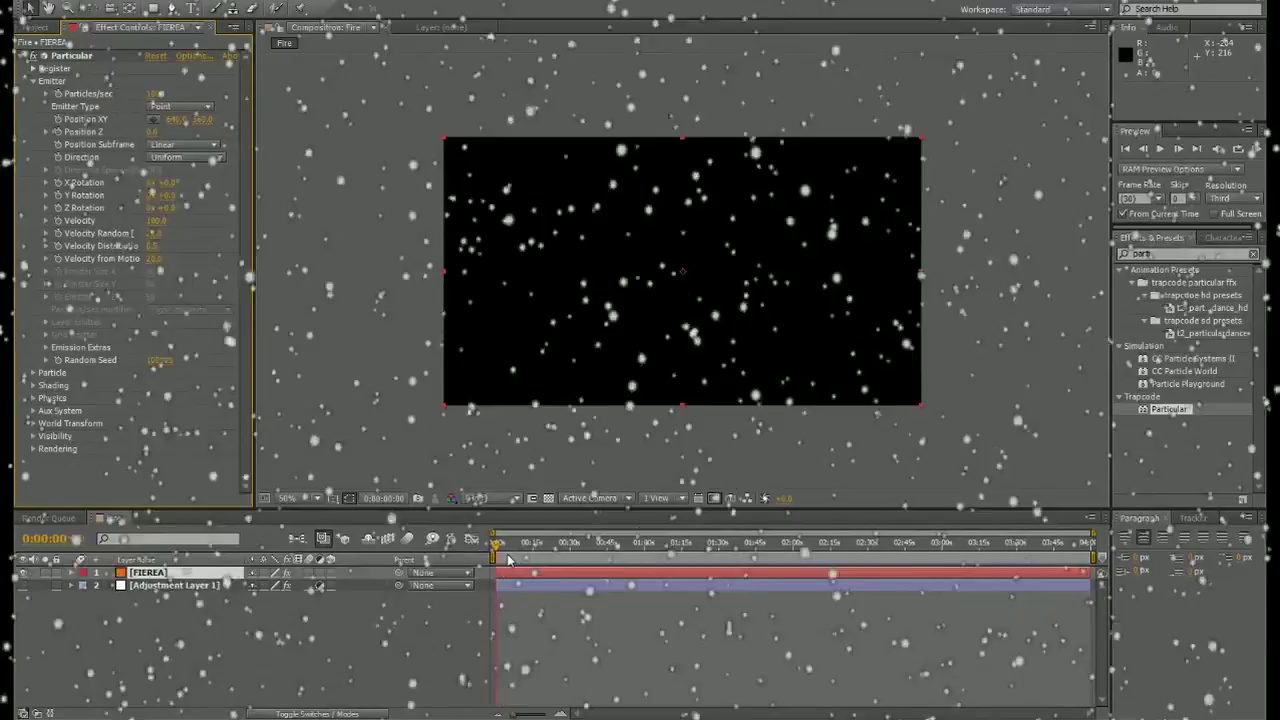
Preview the Particular flame animation and reveal its turbulence field settings.
key("KP_0")
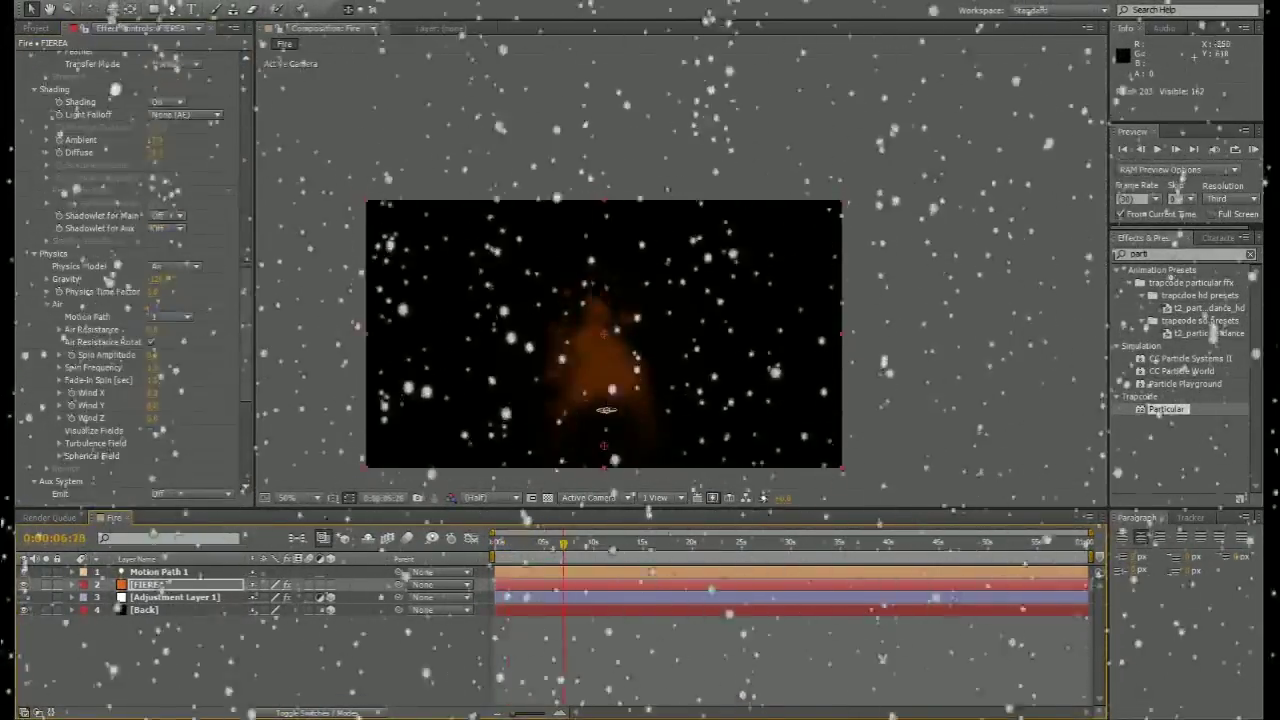
left_click(59, 443)
scroll(130, 300, "down", 5)
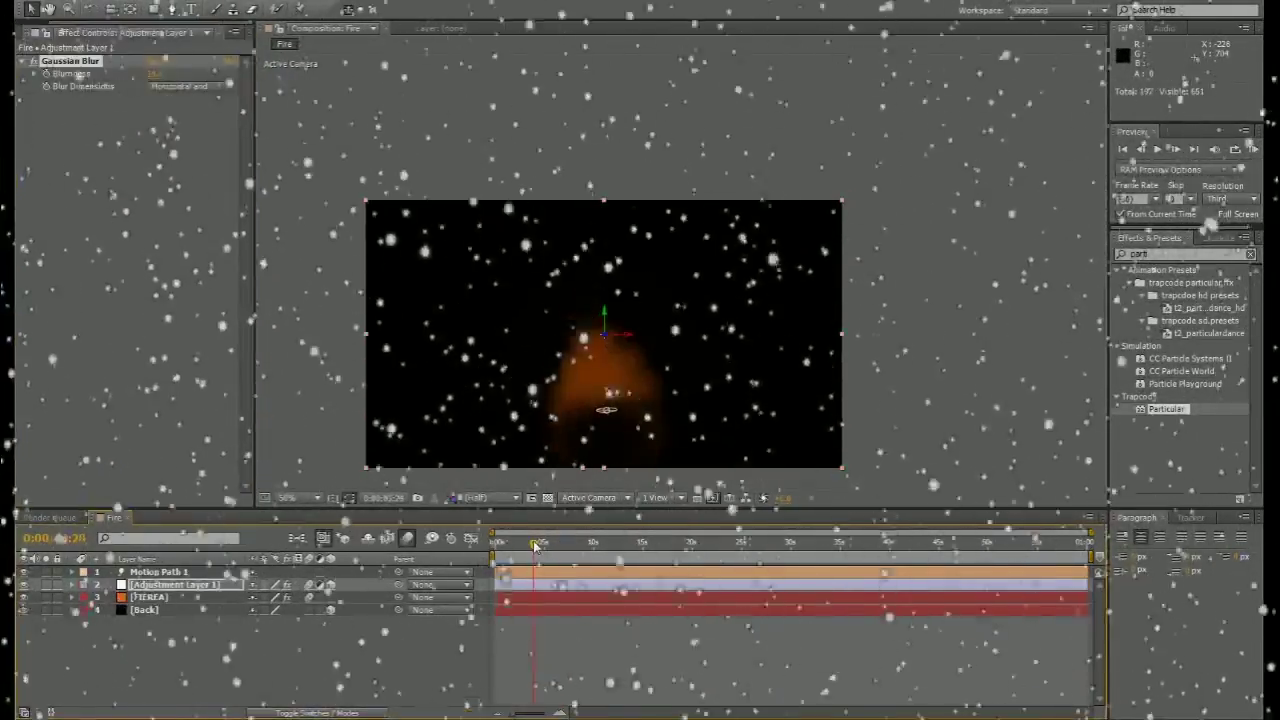
Duplicate the FIEREA fire layer into extra copies so the flame looks fuller and wider.
key("ctrl+d")
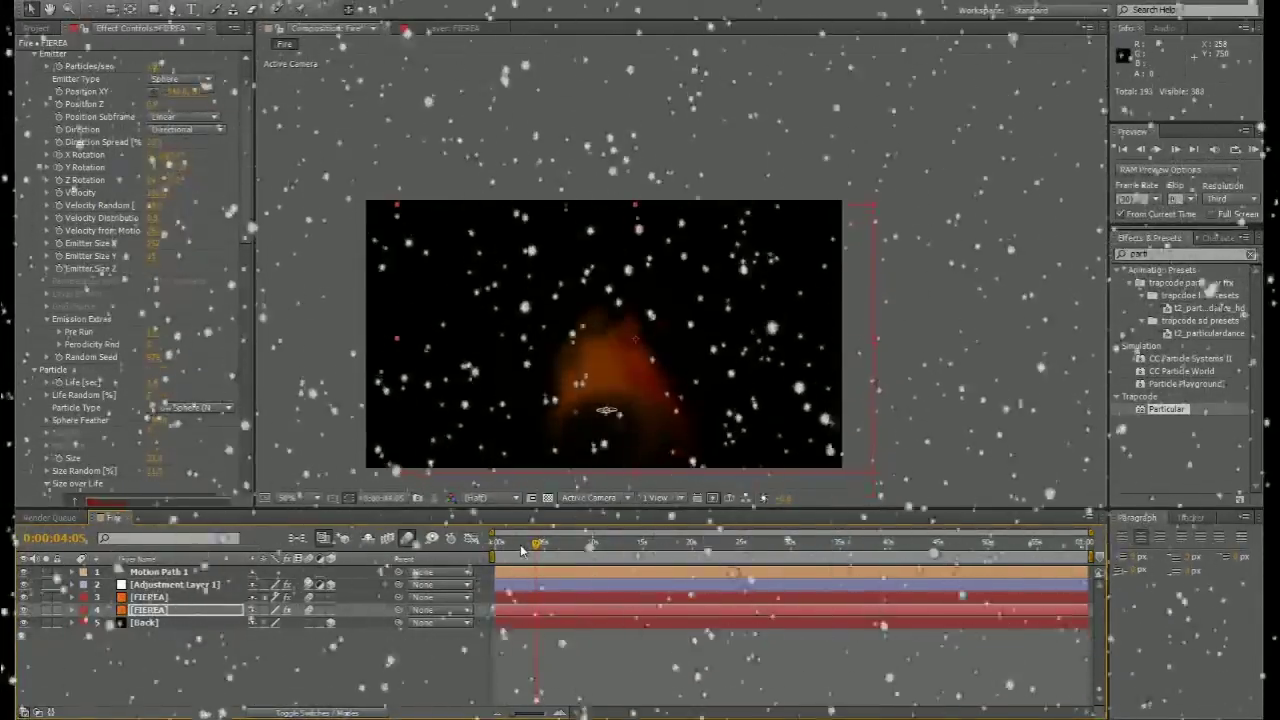
key("ctrl+d")
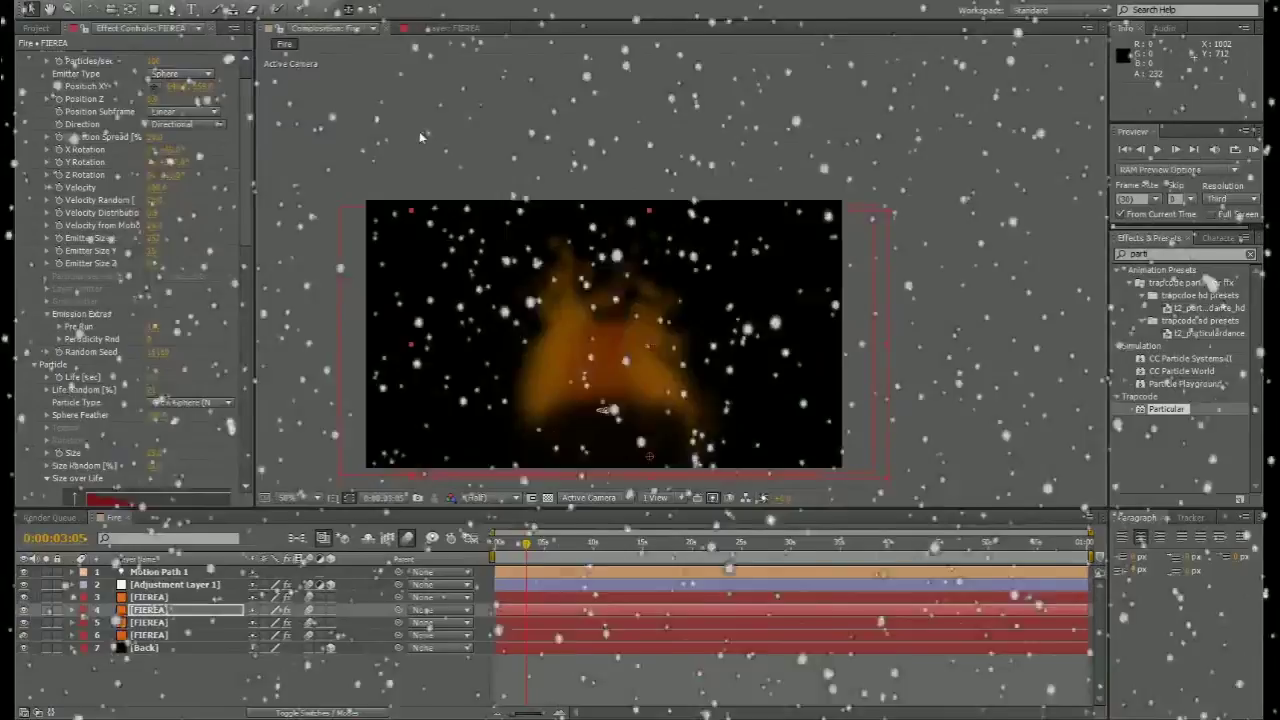
left_click(689, 72)
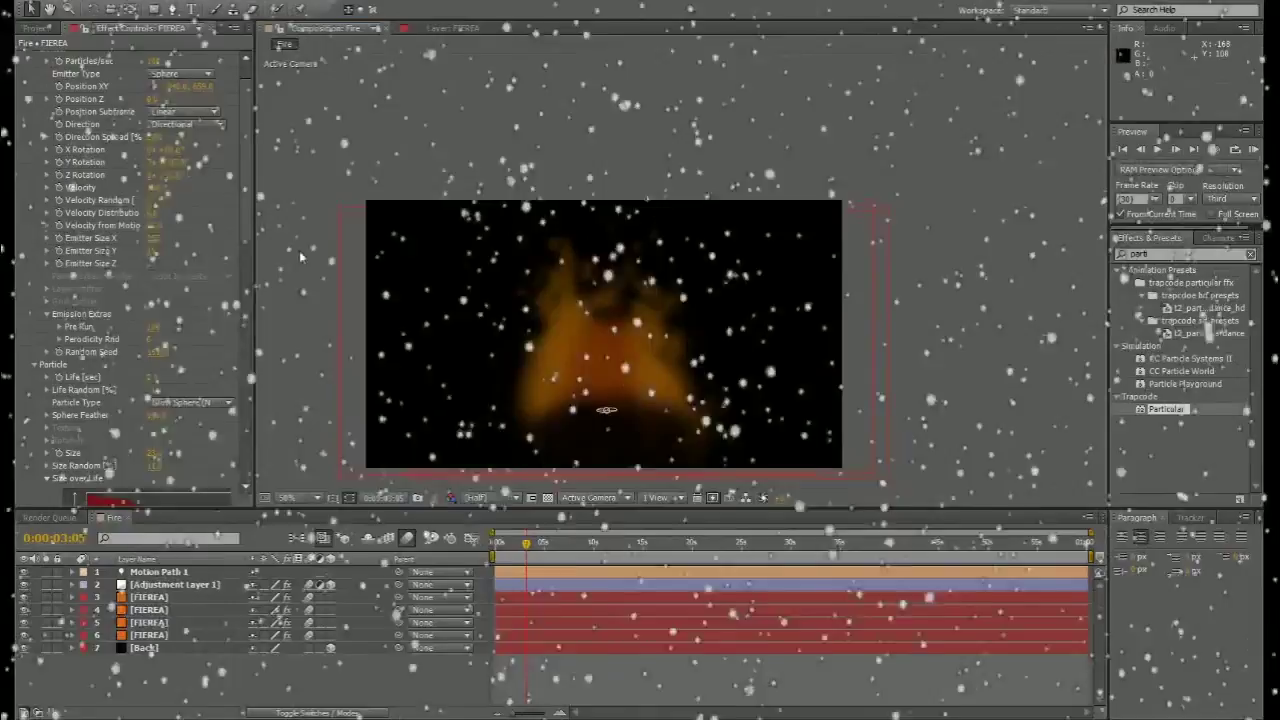
key("ctrl+0")
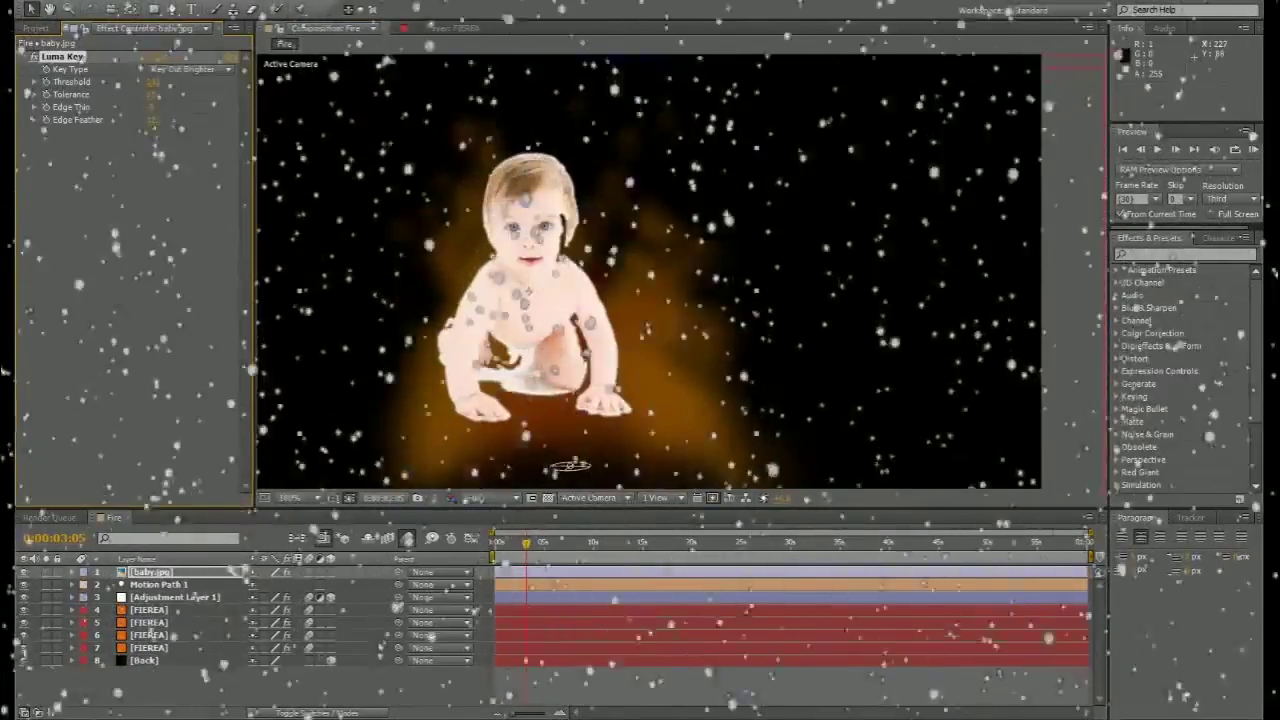
Add baby.png to the comp and tilt it in 3D with the Rotate tool.
left_click(34, 56)
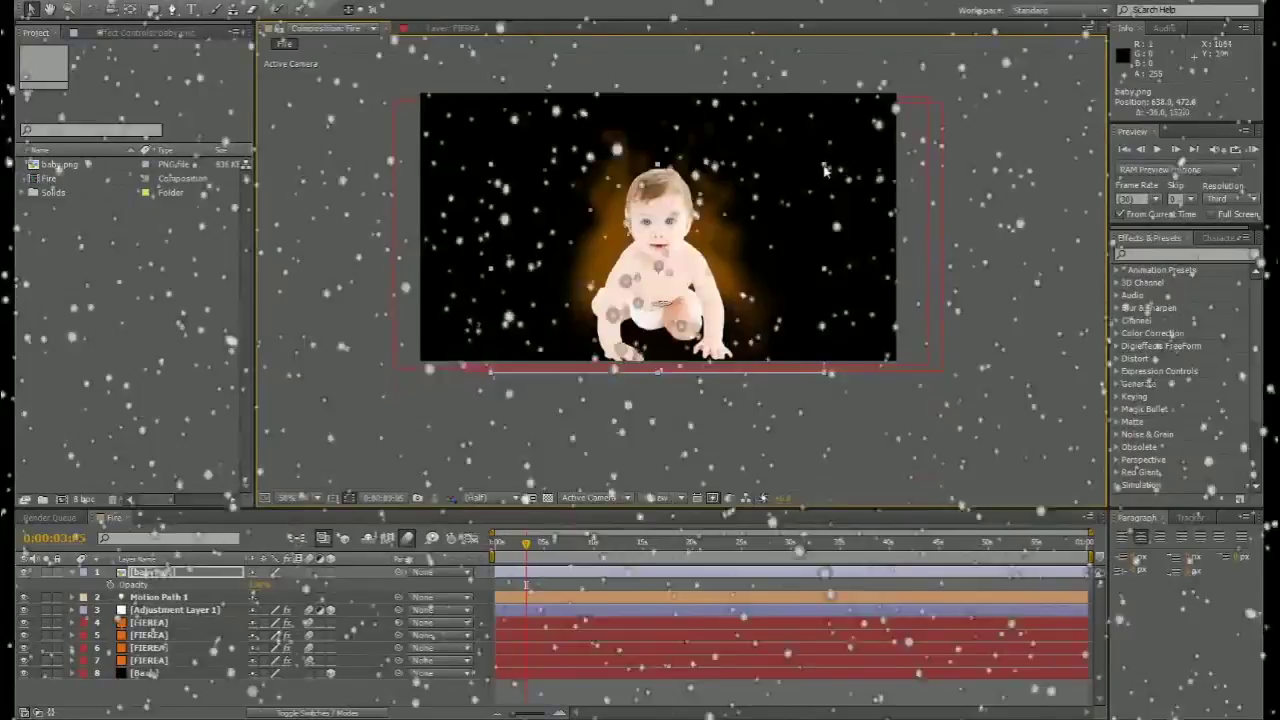
left_click_drag(797, 206, 659, 107)
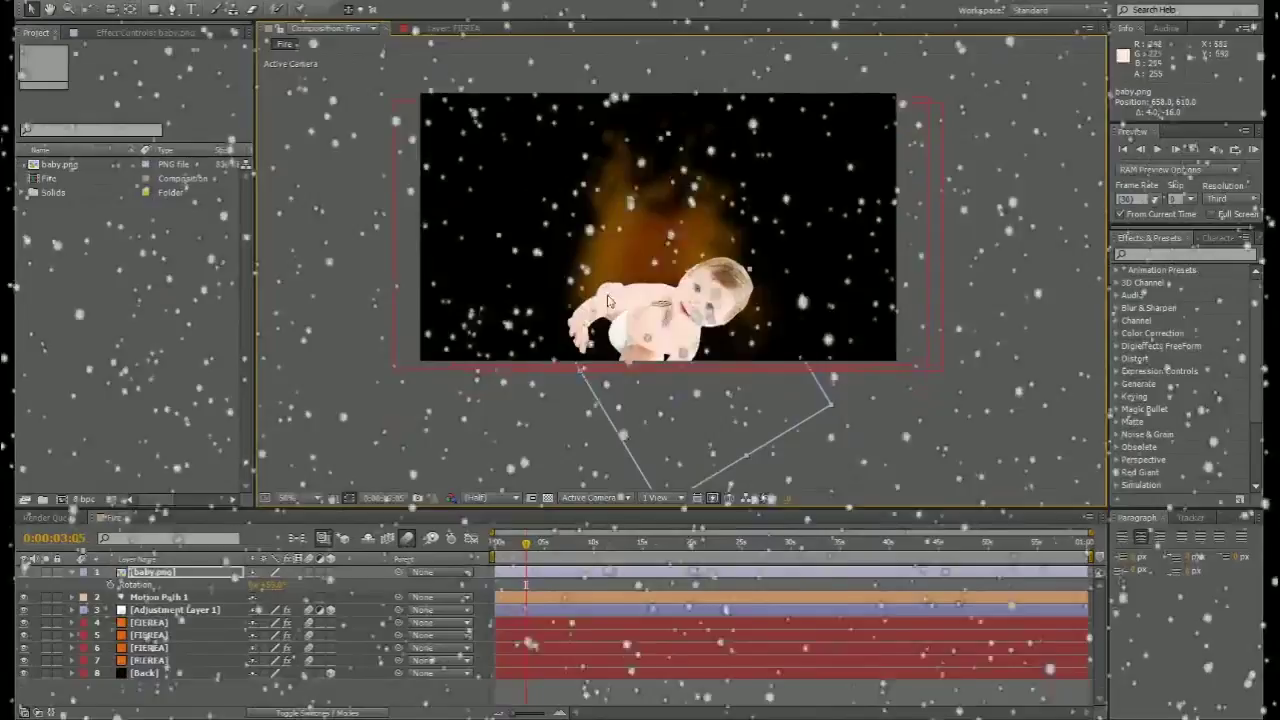
left_click_drag(566, 170, 543, 459)
Move the baby layer to position 2, above the fire and adjustment layers.
left_click_drag(150, 572, 172, 646)
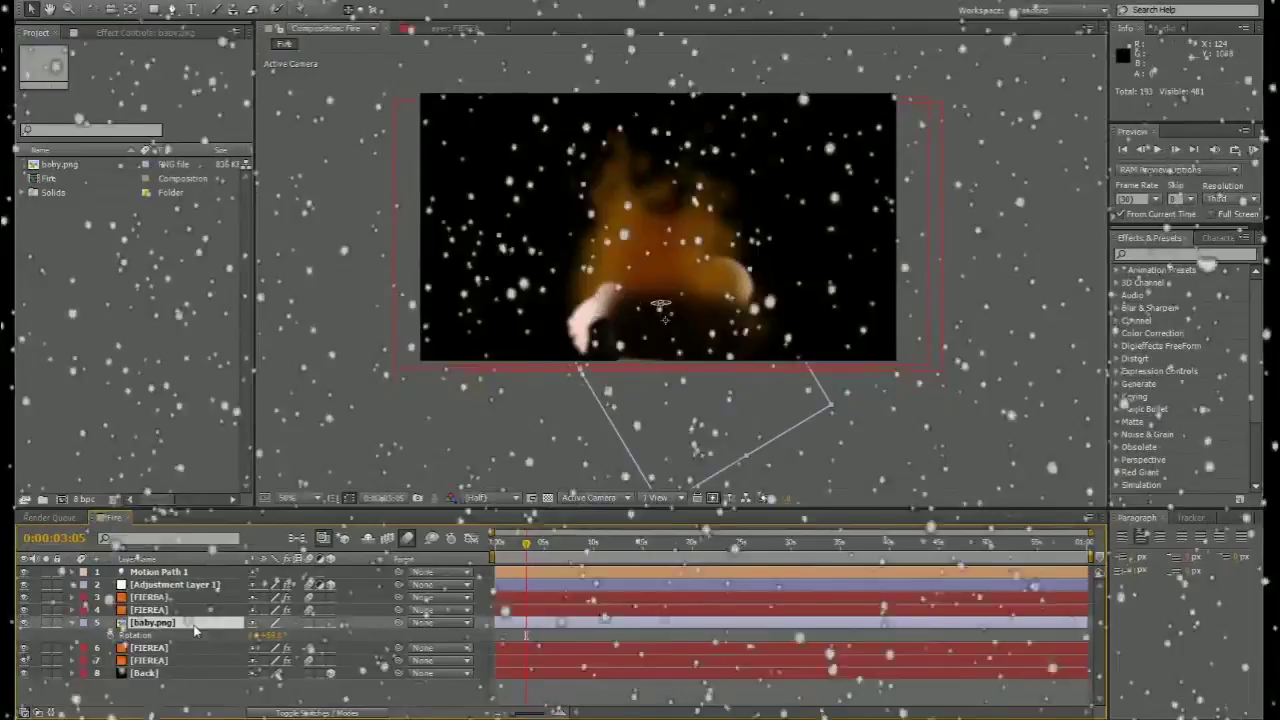
left_click_drag(195, 624, 175, 578)
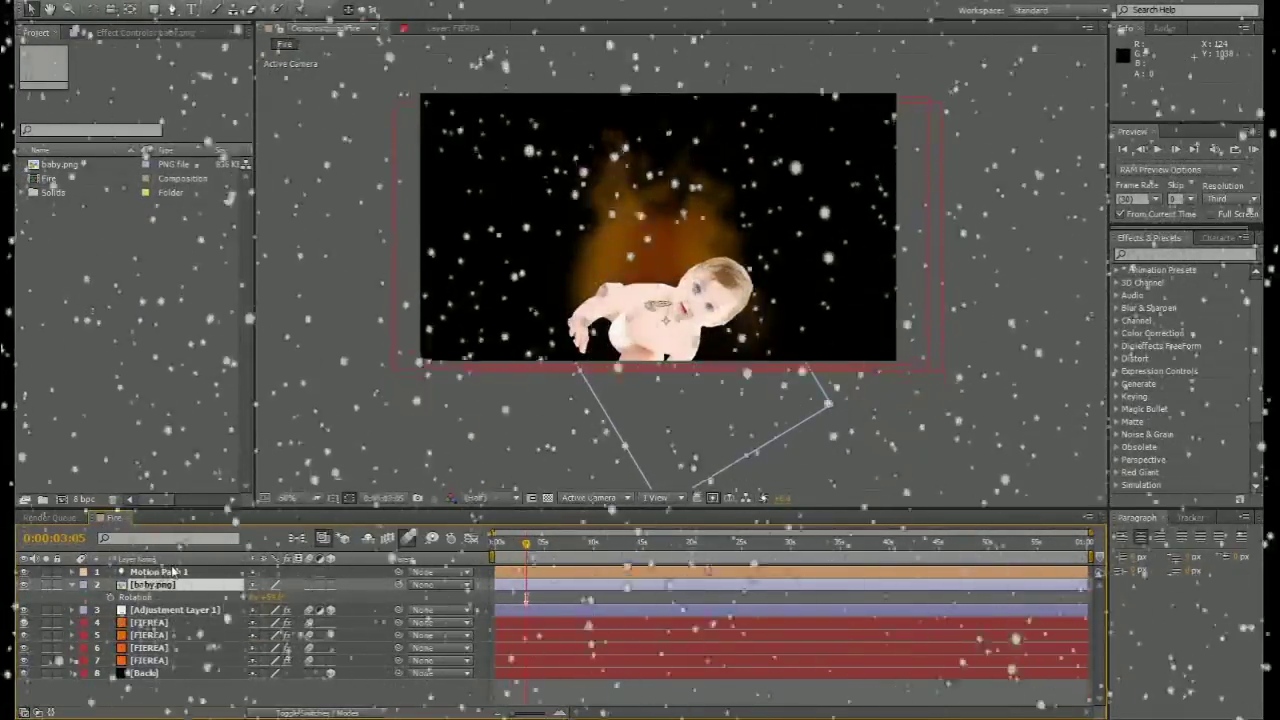
key("F3")
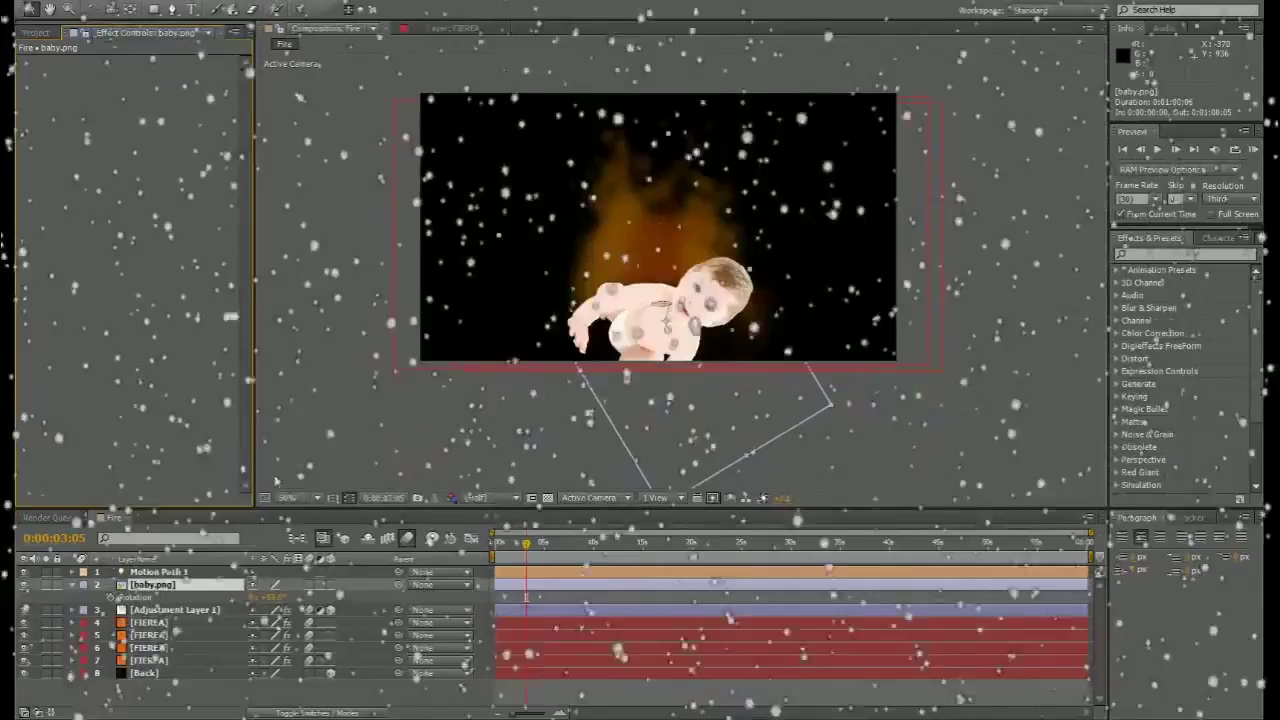
Try Wave World on the baby, then keyframe CC Glue Gun Stroke Width between about 1 and 8 seconds.
key("ctrl+alt+shift+e")
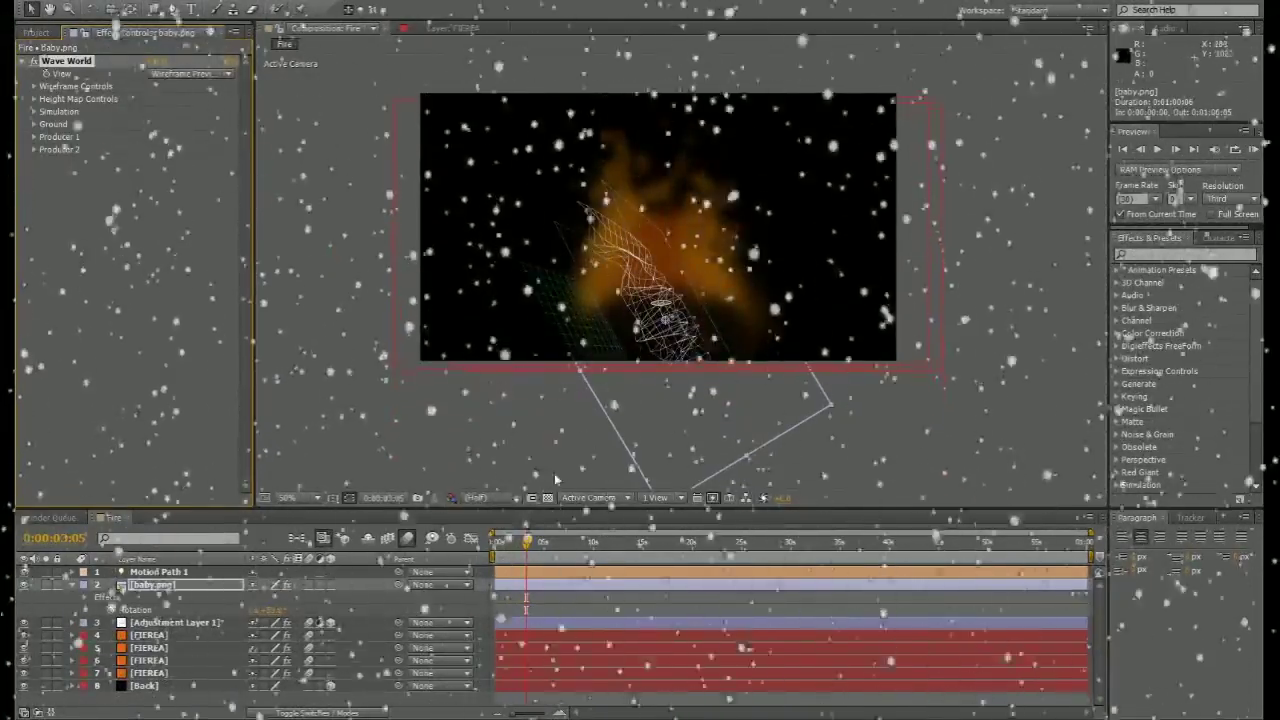
left_click(537, 544)
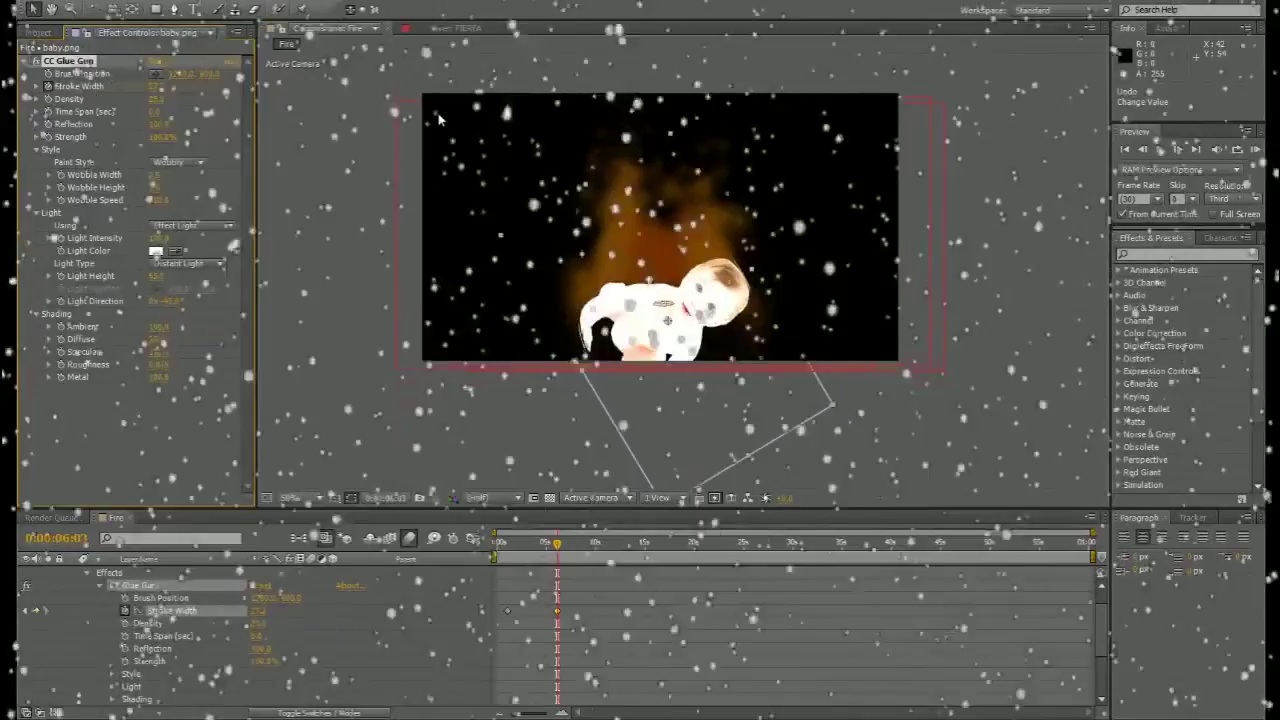
left_click_drag(557, 542, 507, 542)
left_click(575, 543)
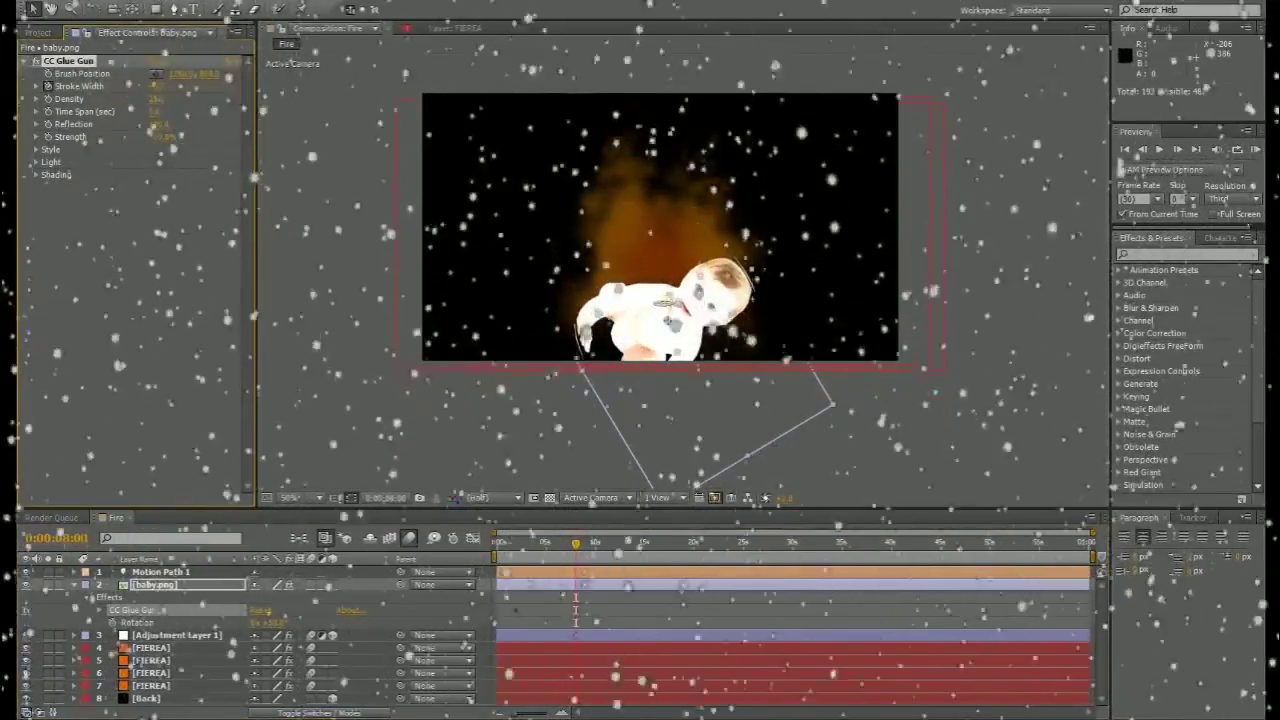
key("ctrl+z")
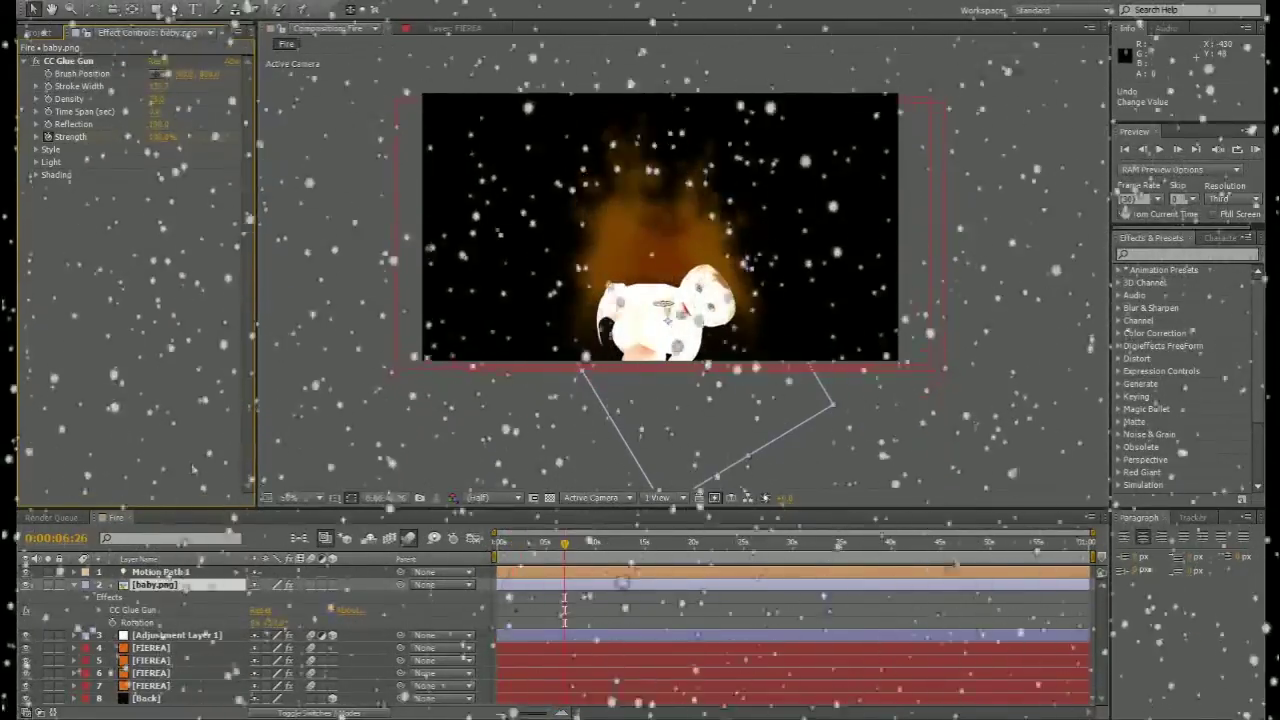
key("ctrl+z")
left_click(1185, 254)
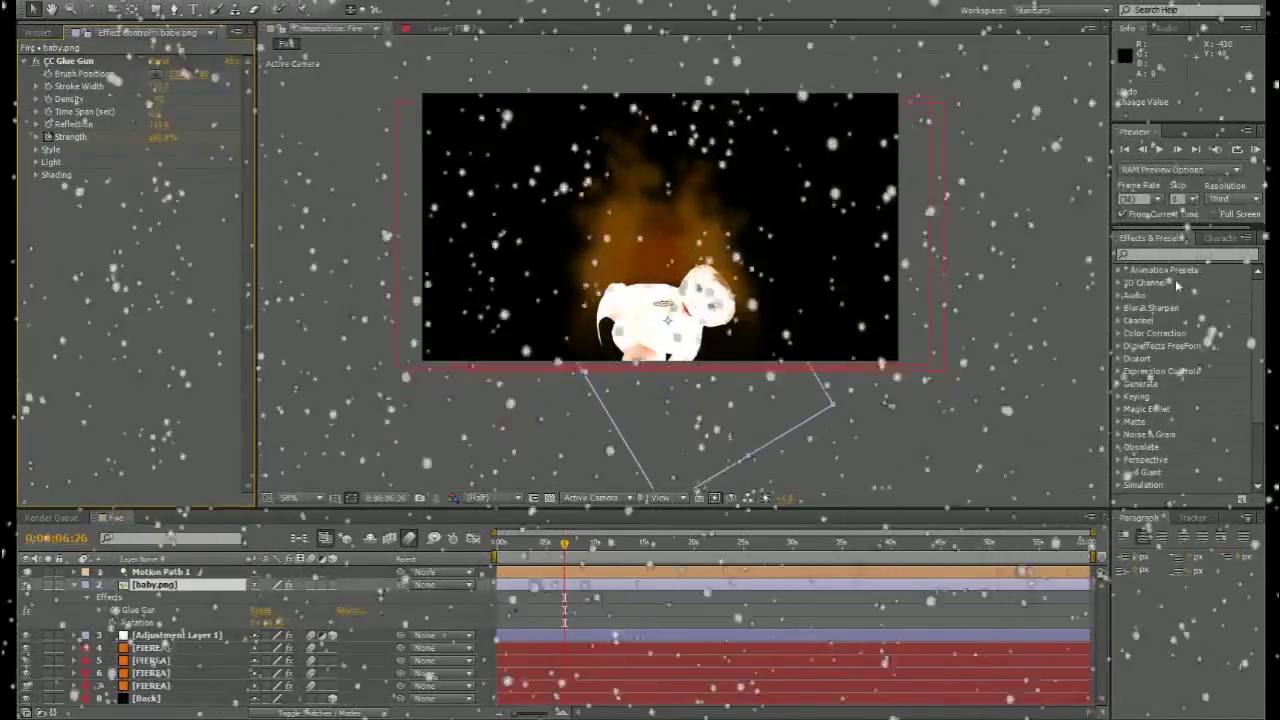
type("spher")
Try CC Sphere on the baby, then delete it and undo back to CC Cylinder.
mouse_move(1170, 383)
left_mouse_down()
mouse_move(160, 85)
mouse_move(406, 228)
left_mouse_up()
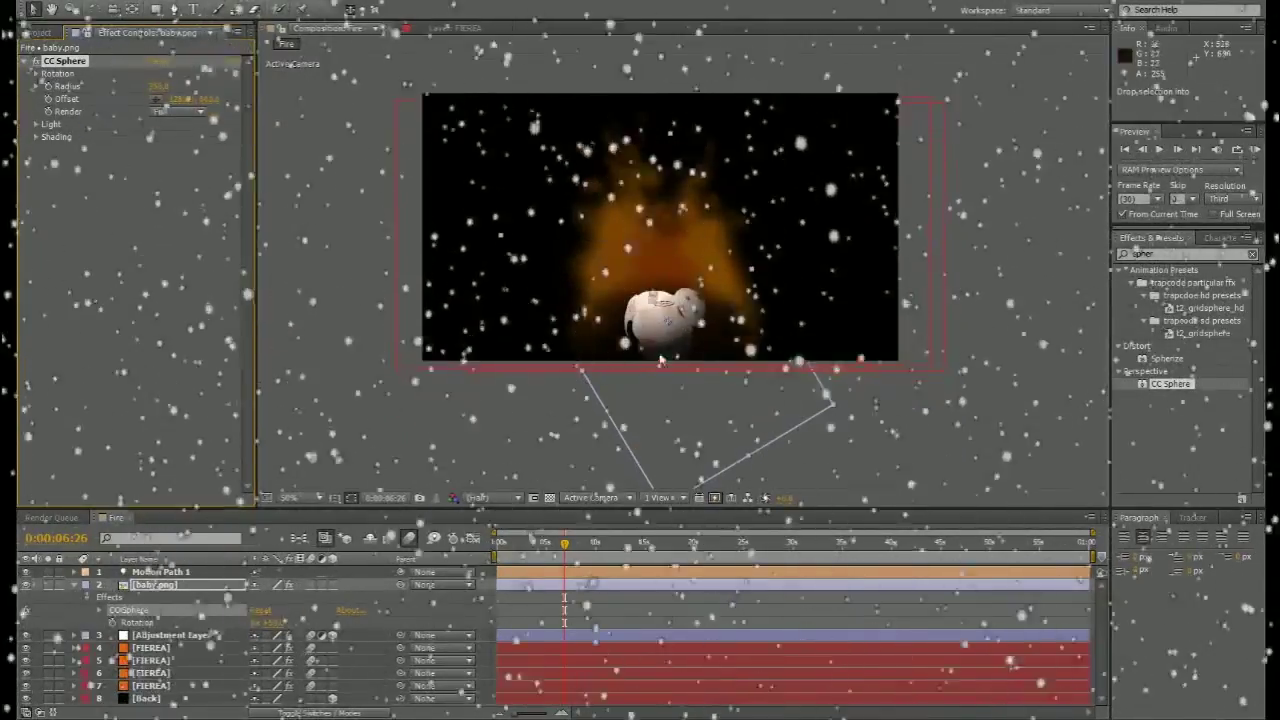
left_click(35, 124)
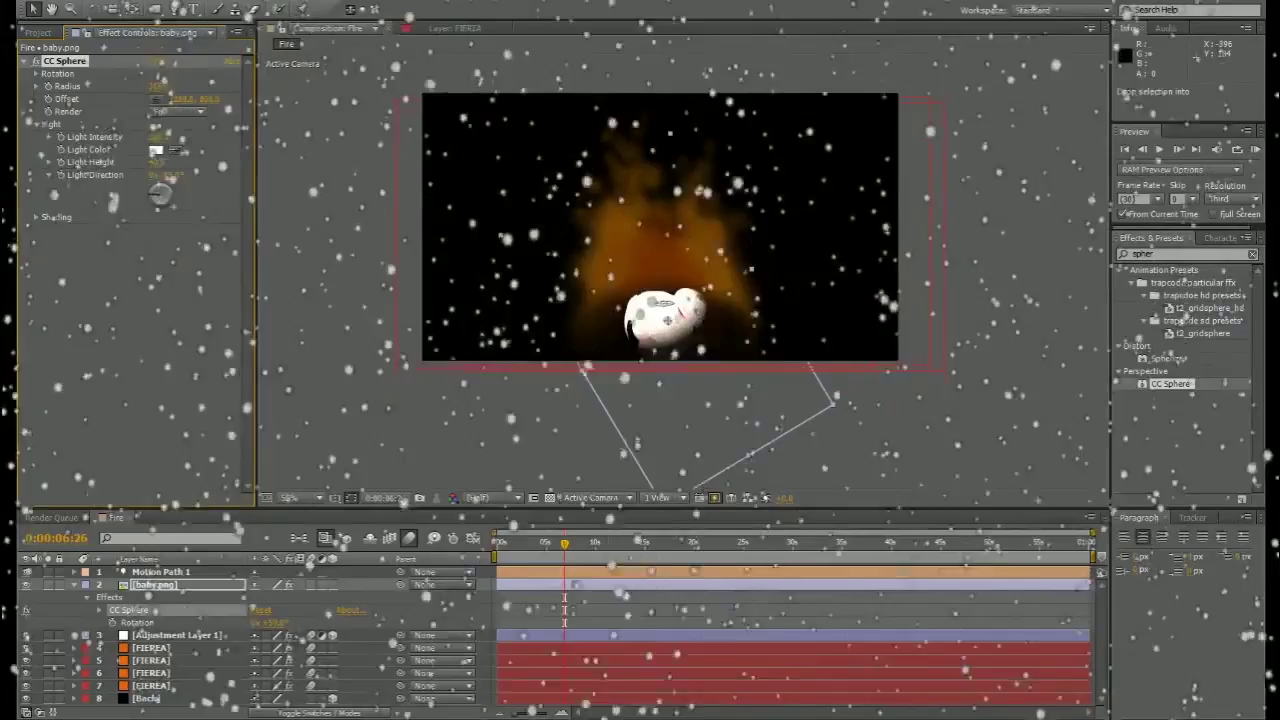
key("Delete")
left_click(1166, 358)
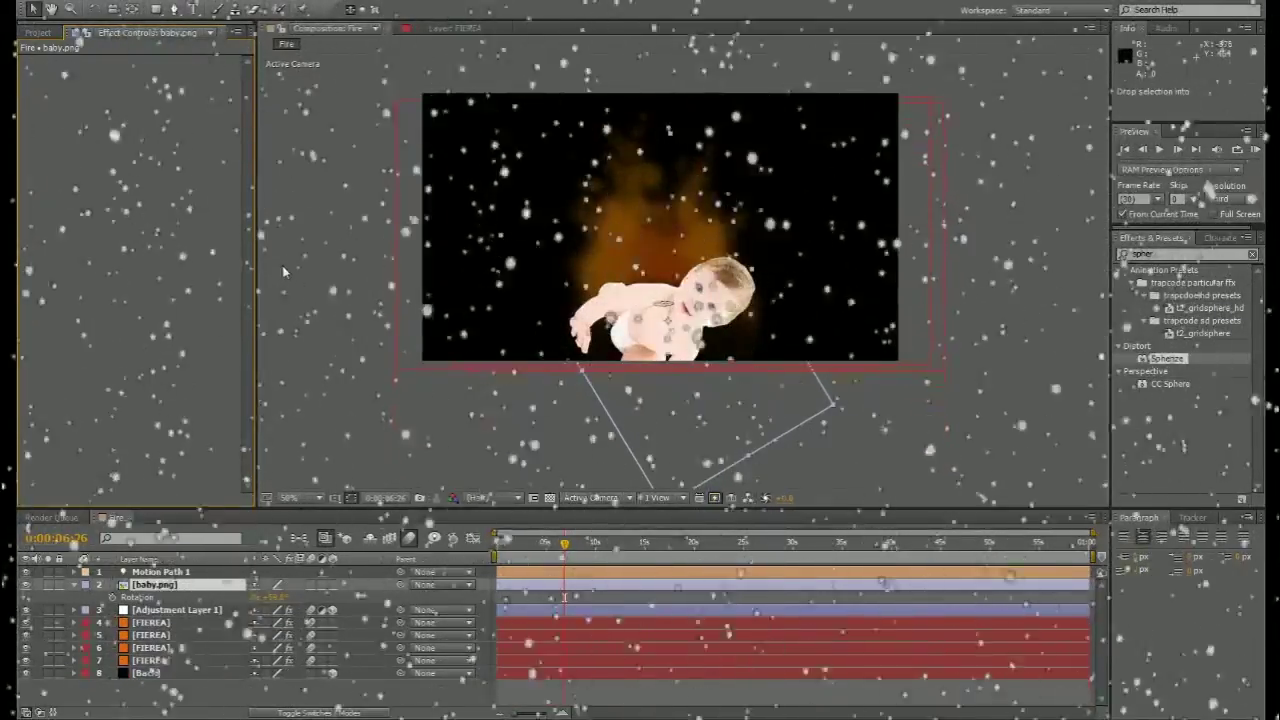
key("ctrl+z")
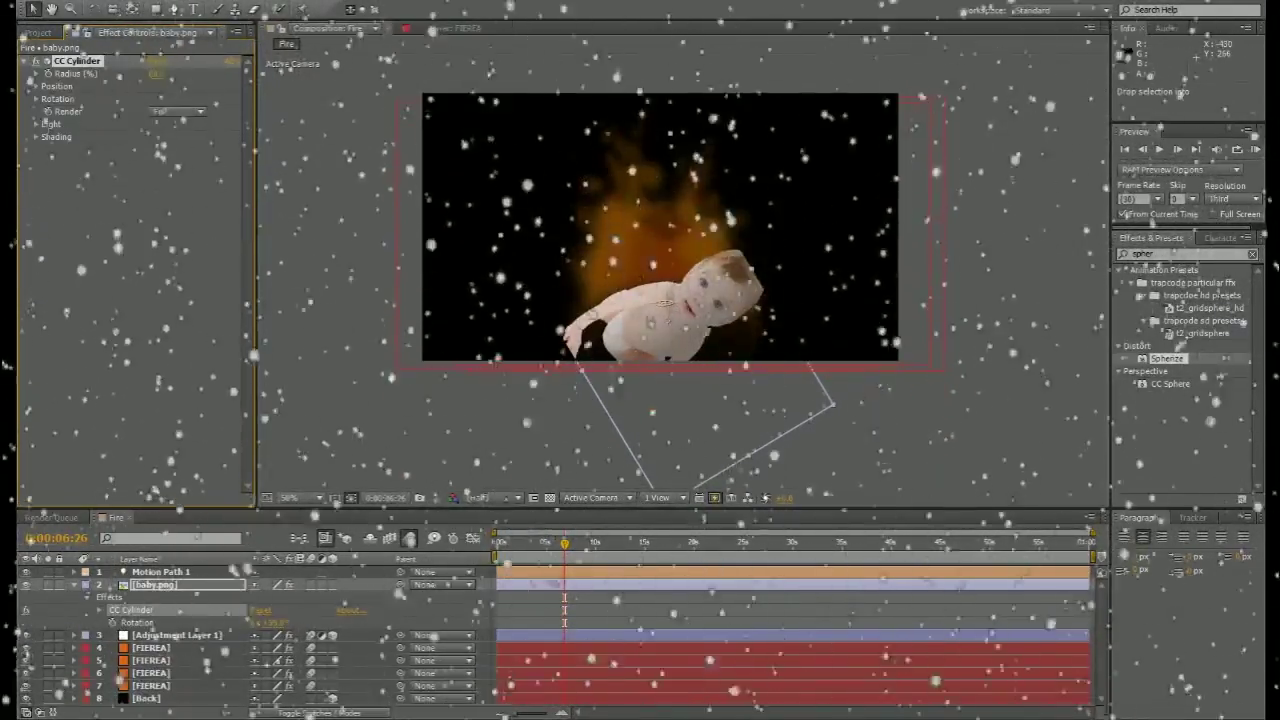
Push the baby back with CC Cylinder Position Z and re-angle its X and Y rotation.
left_click(36, 99)
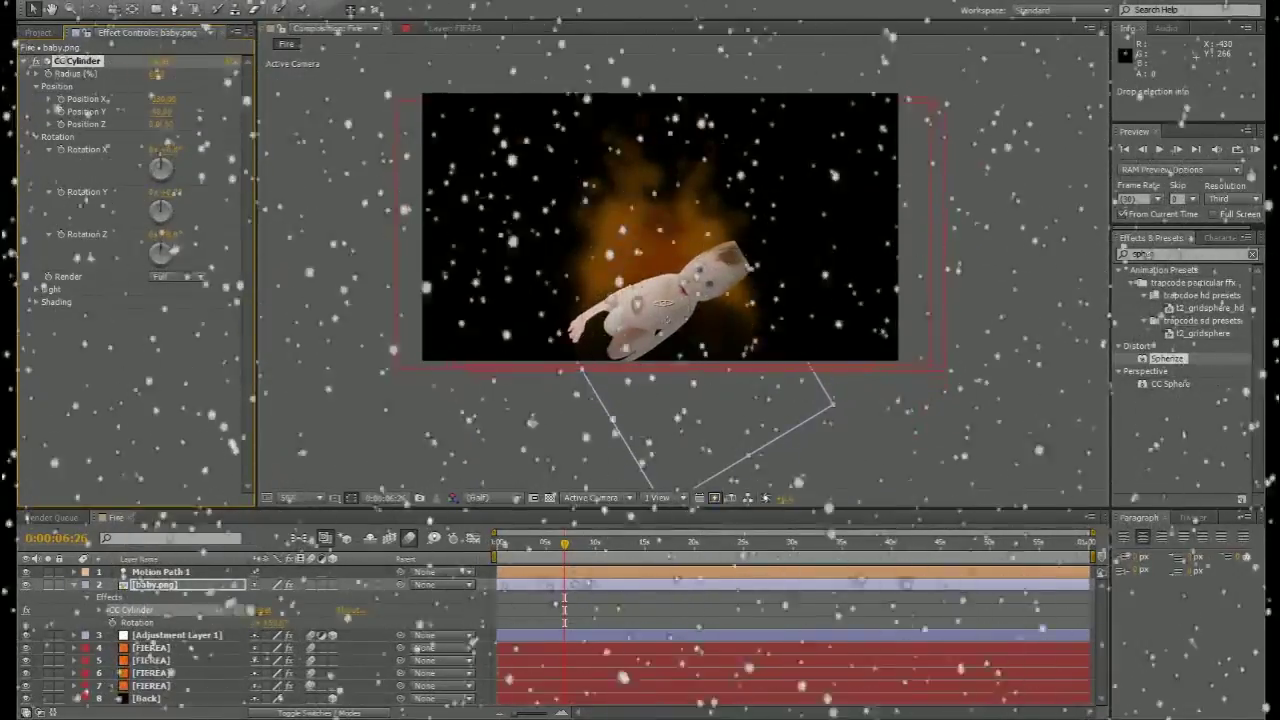
left_click_drag(160, 124, 177, 135)
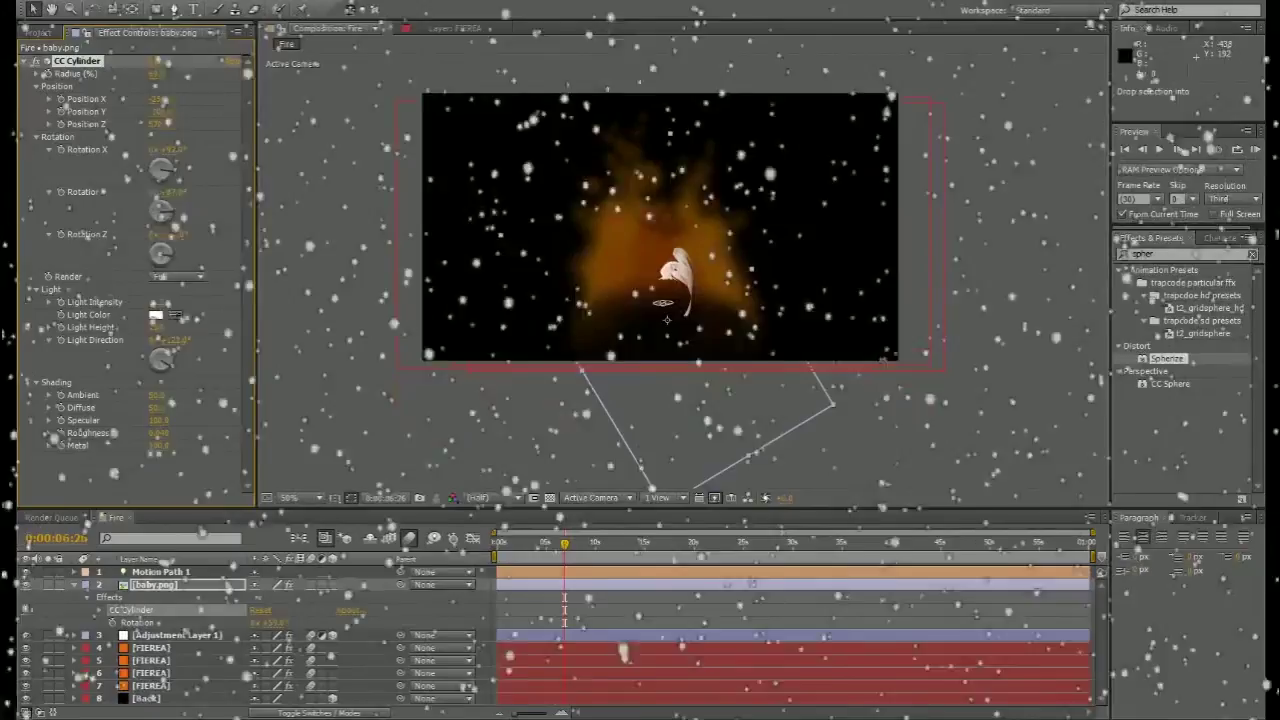
mouse_move(165, 149)
left_mouse_down()
mouse_move(126, 163)
mouse_move(172, 180)
left_mouse_up()
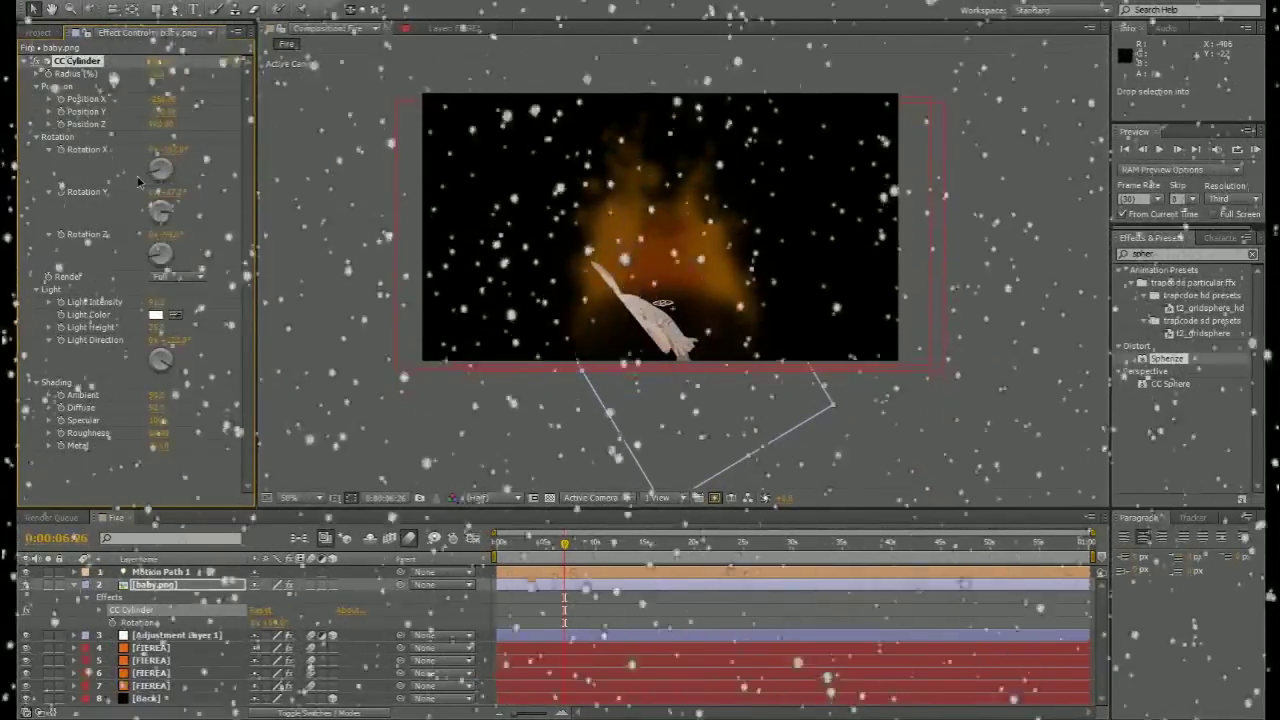
mouse_move(147, 177)
left_mouse_down()
mouse_move(197, 217)
mouse_move(545, 189)
left_mouse_up()
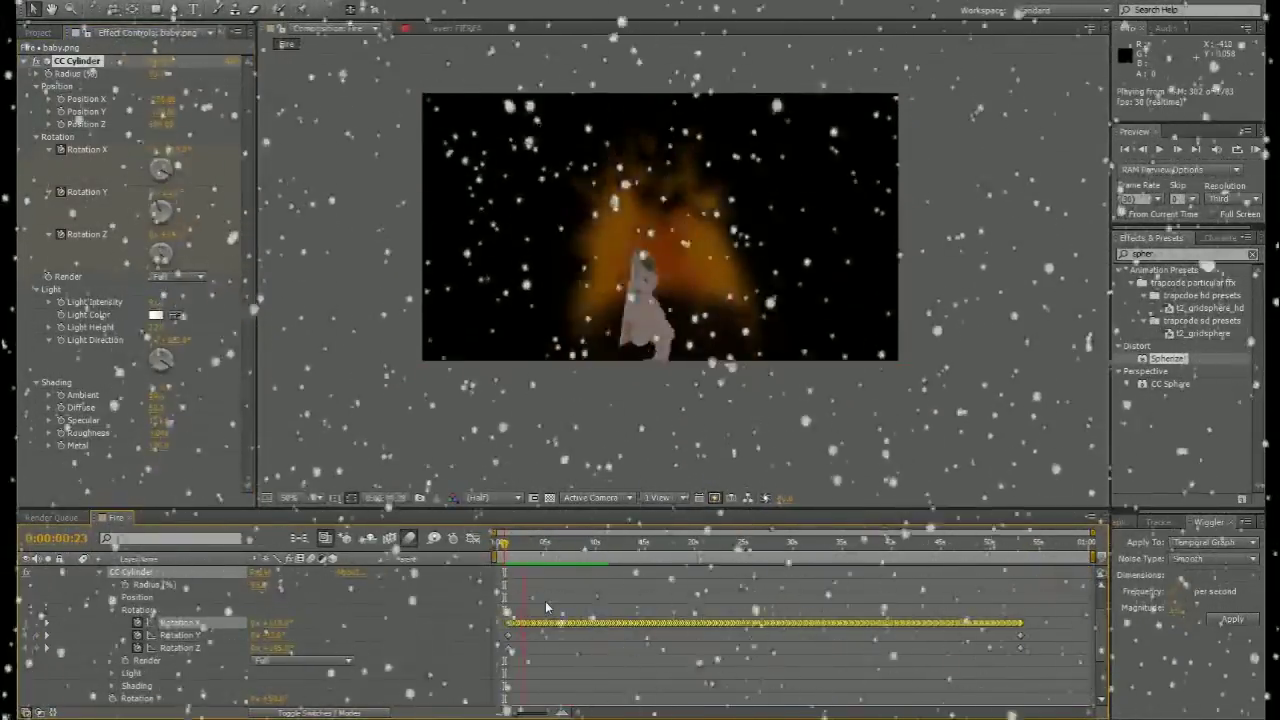
Stop the preview playback and bring up the baby layer's effect controls.
key("u")
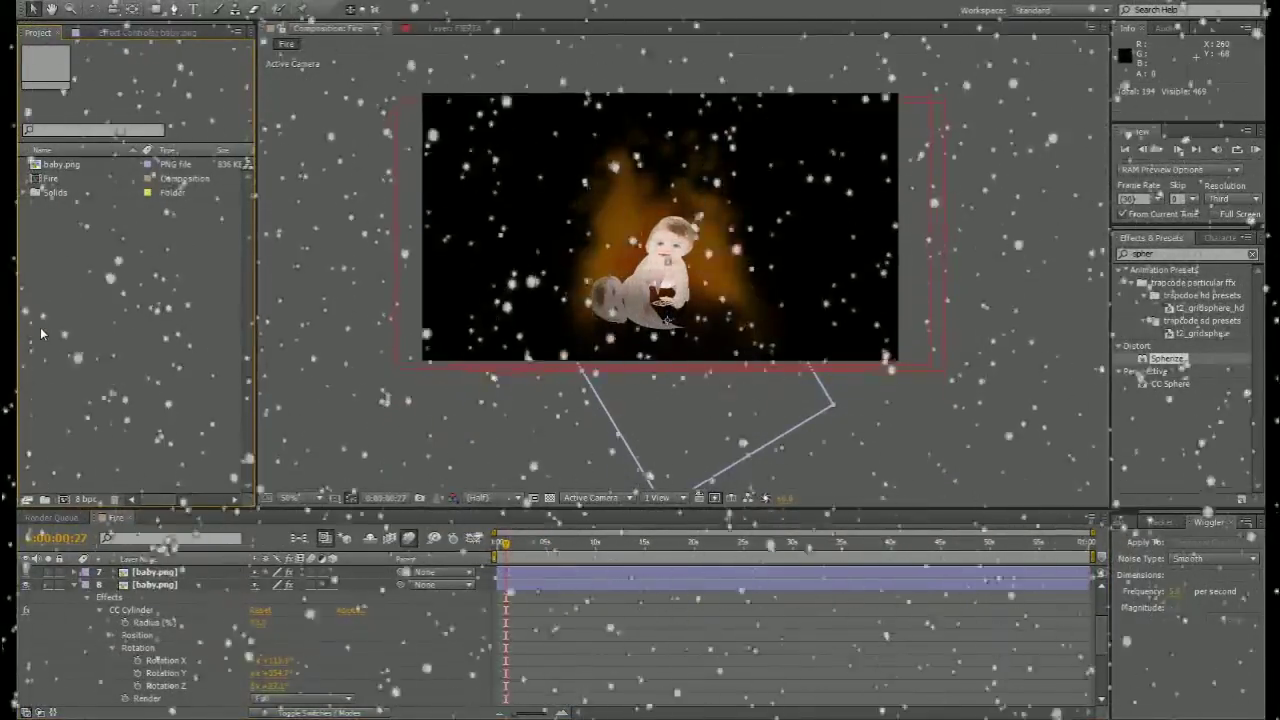
key("F3")
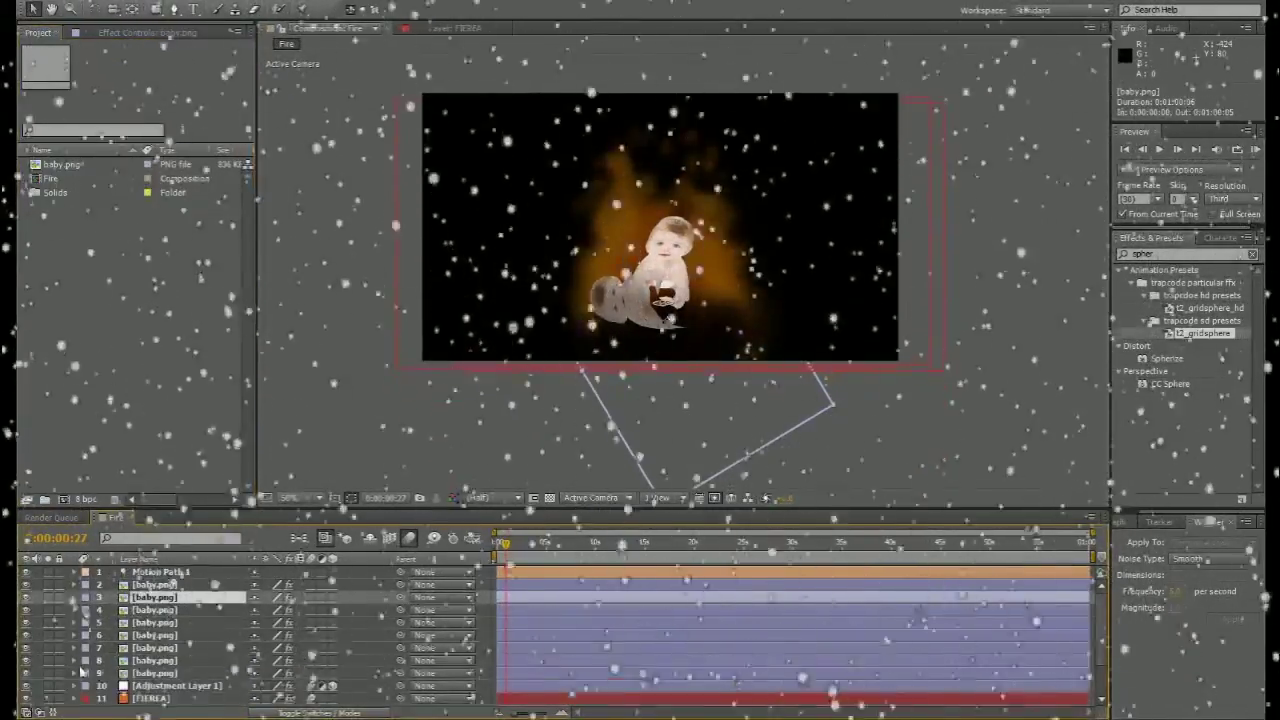
scroll(150, 650, "down", 3)
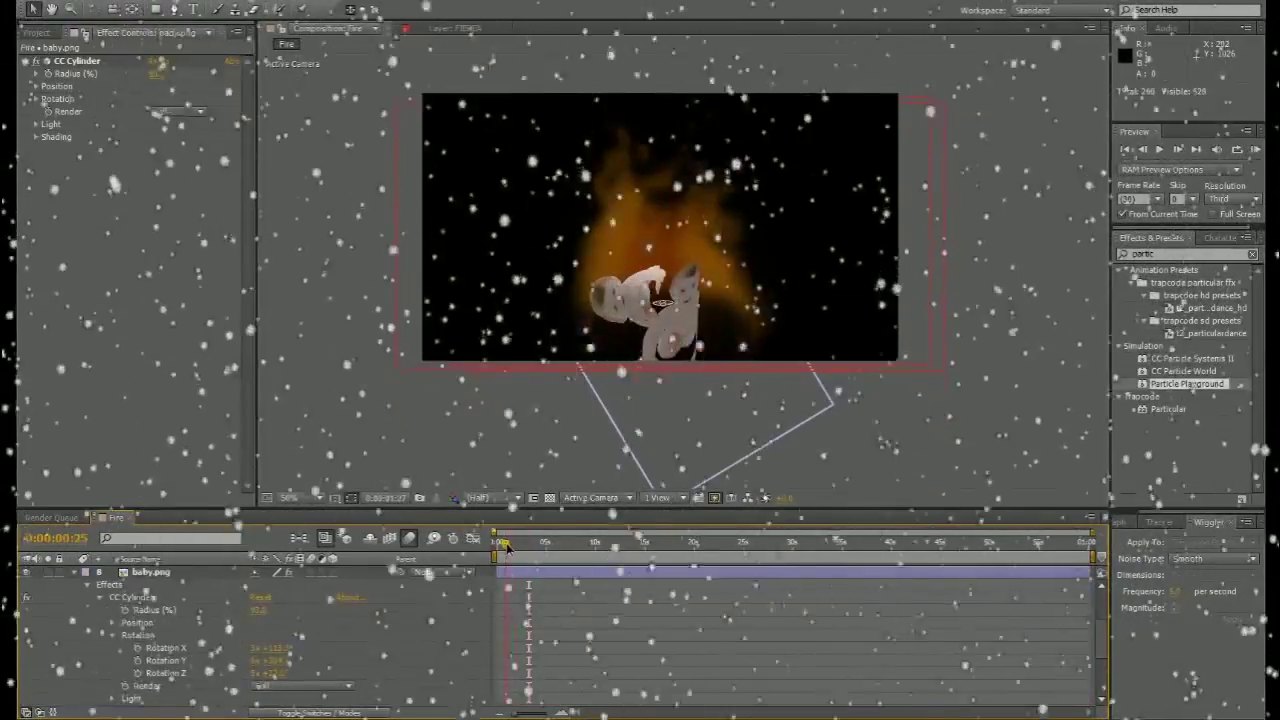
Keyframe the baby copy's CC Cylinder Rotation X/Y/Z near the start and near the end.
left_click_drag(505, 545, 511, 545)
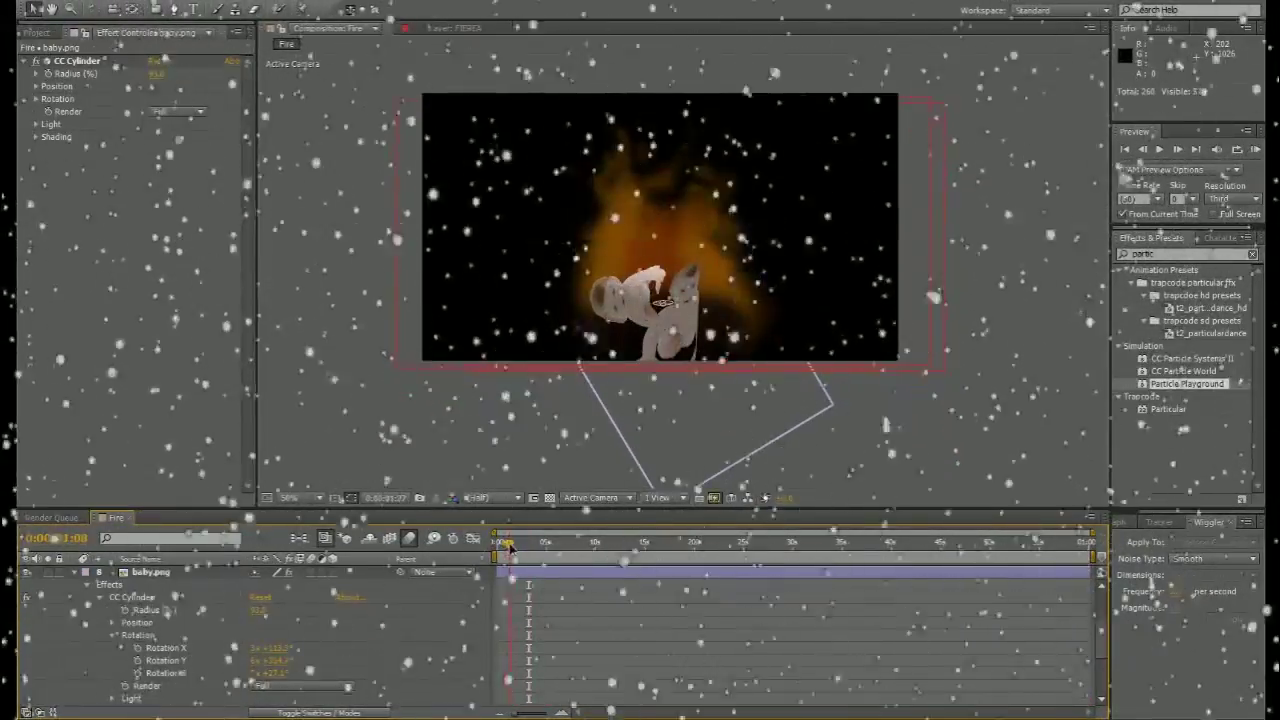
left_click_drag(160, 645, 251, 667)
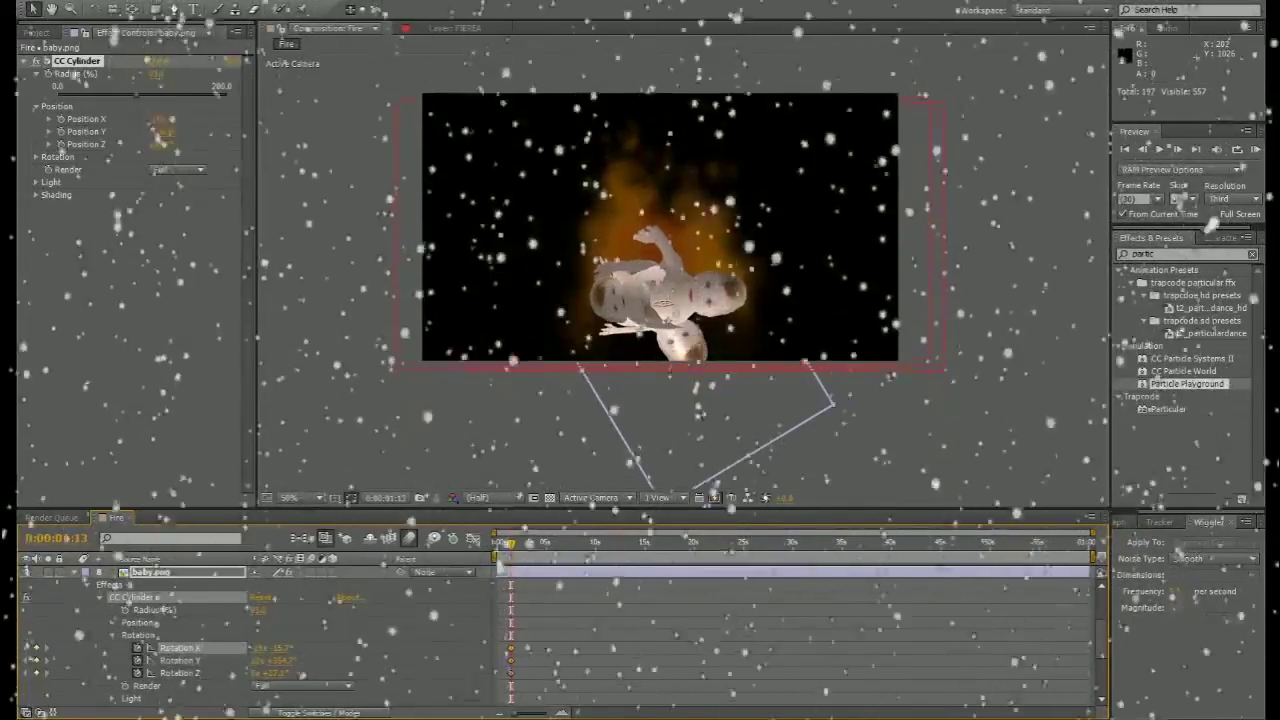
left_click_drag(511, 545, 975, 545)
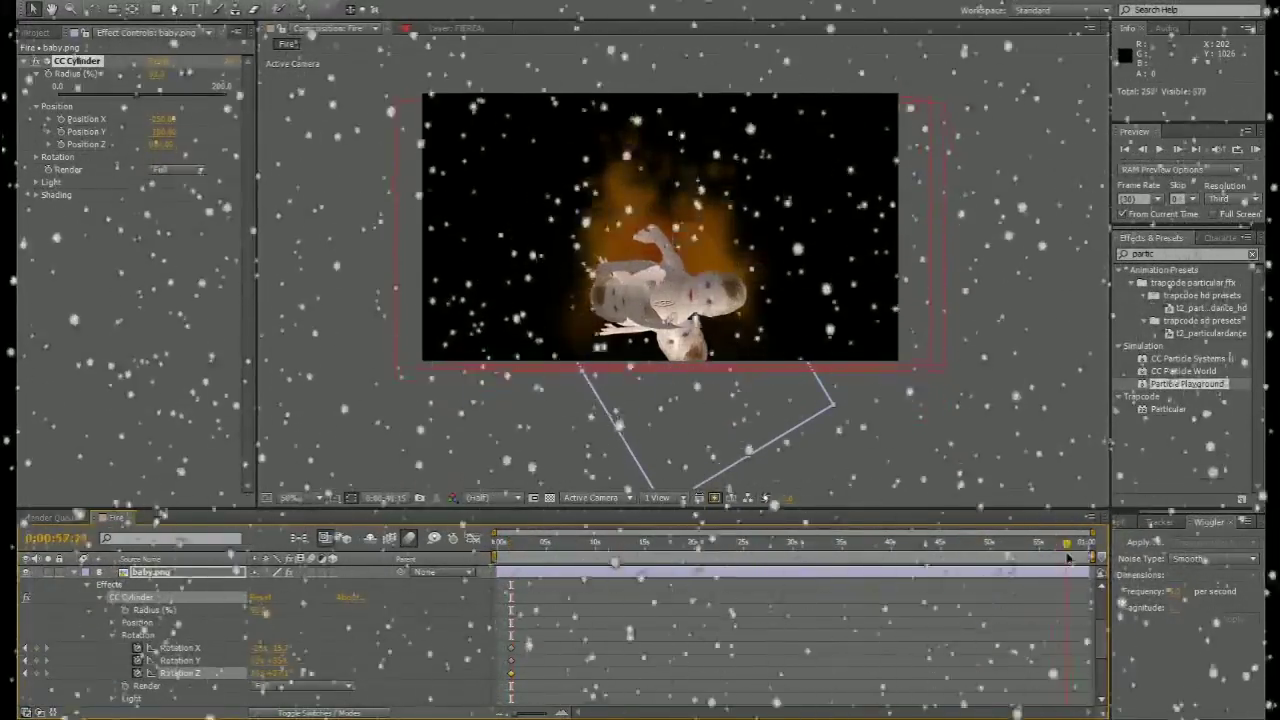
left_click(1042, 545)
Wiggle those rotation keyframes with the Wiggler and select the next baby layer.
left_click(1232, 619)
left_click(527, 545)
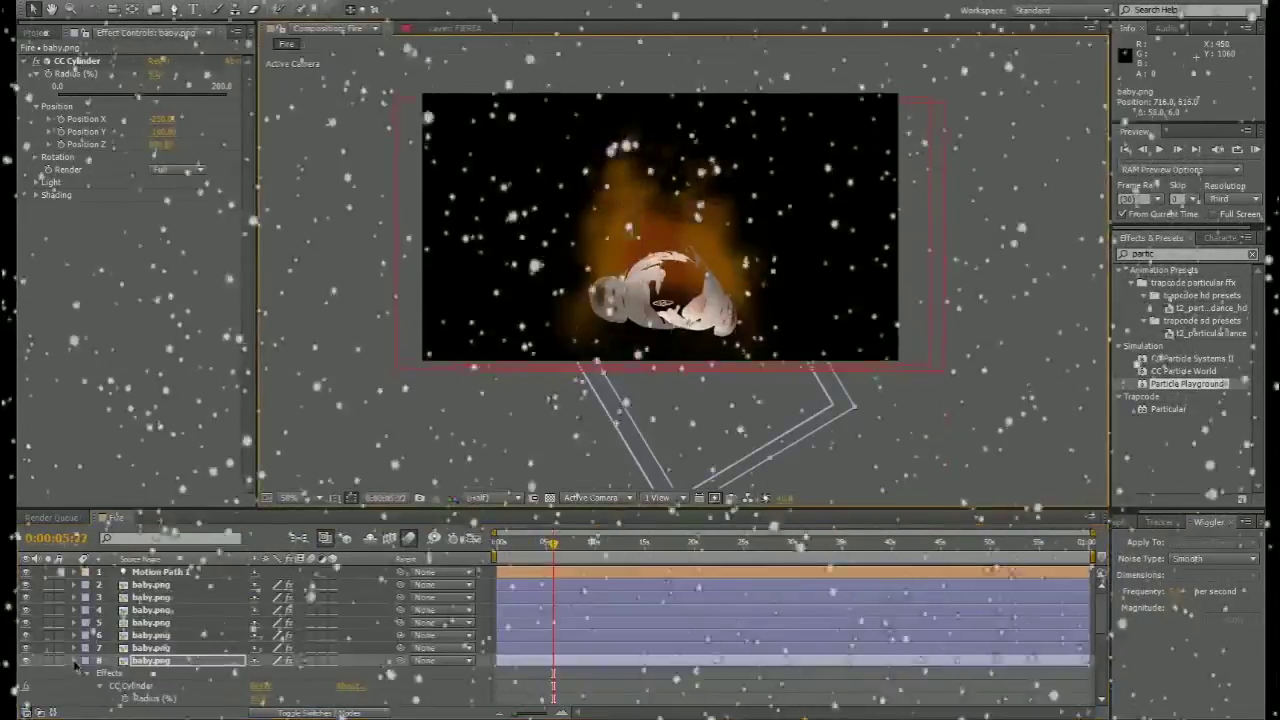
left_click(155, 609)
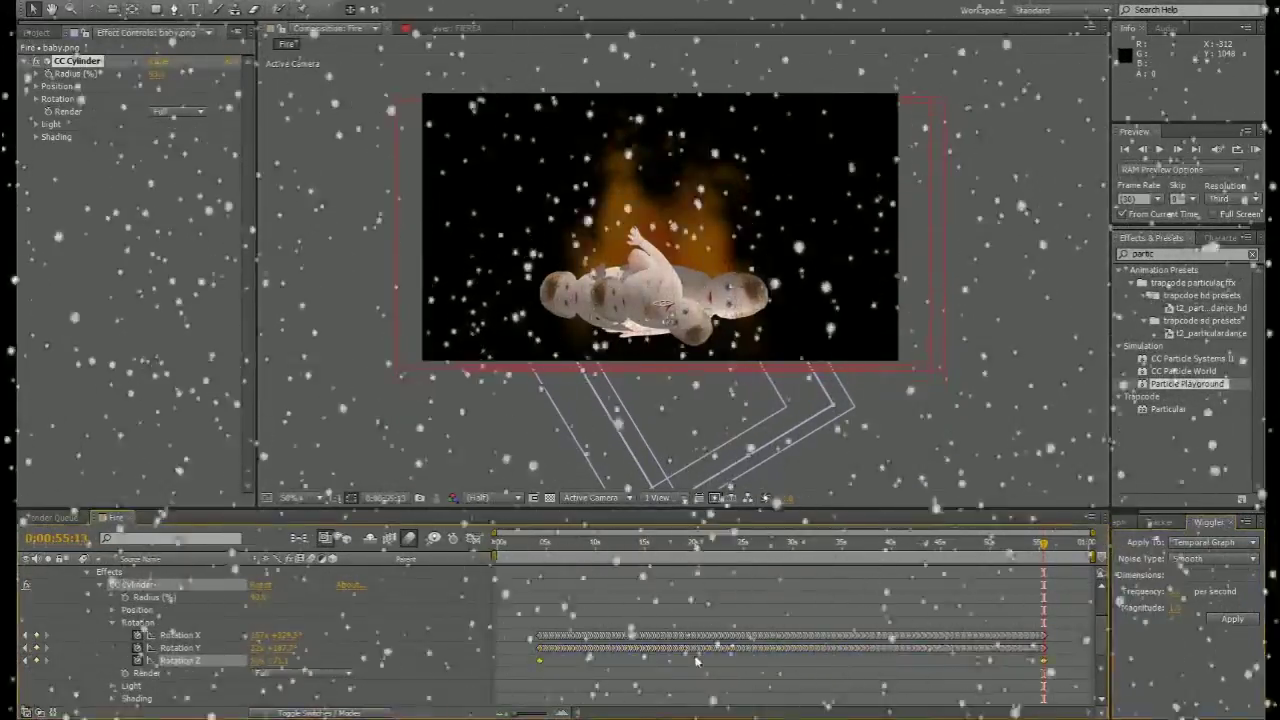
left_click(567, 541)
key("u")
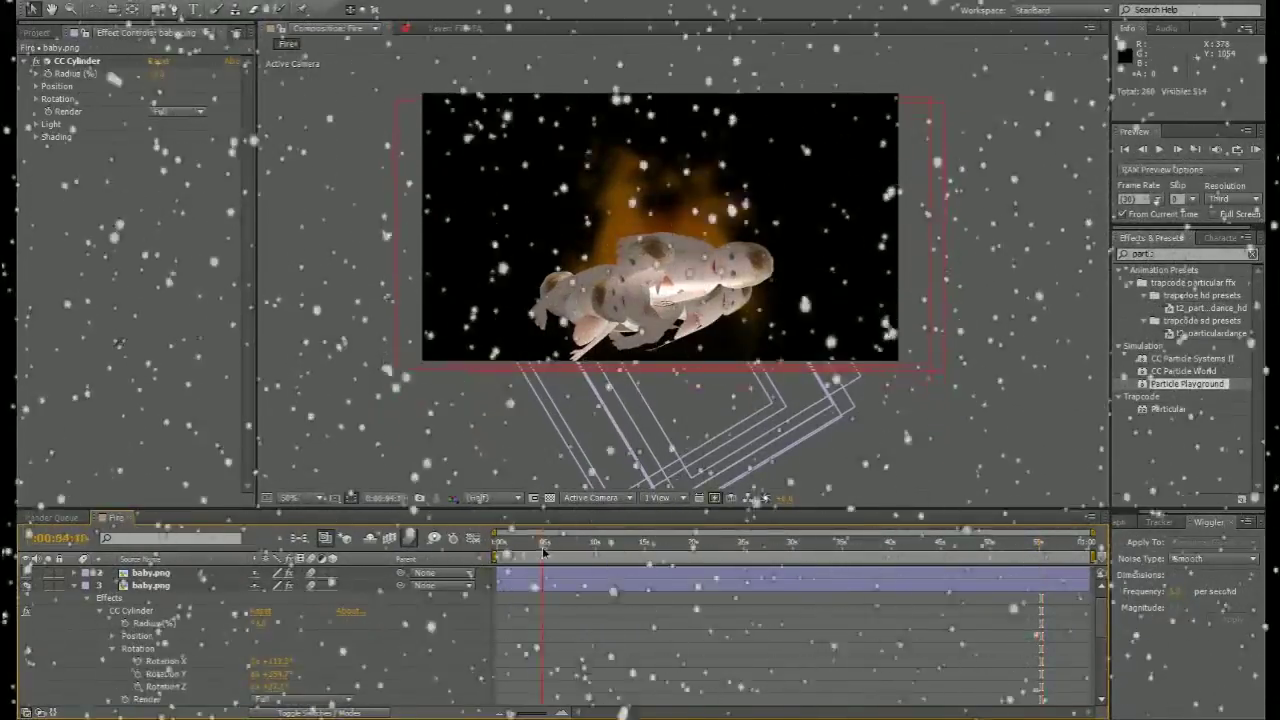
Wiggle the third baby copy's cylinder rotation keyframes, then reveal layer 2's effects.
left_click(183, 688, "shift")
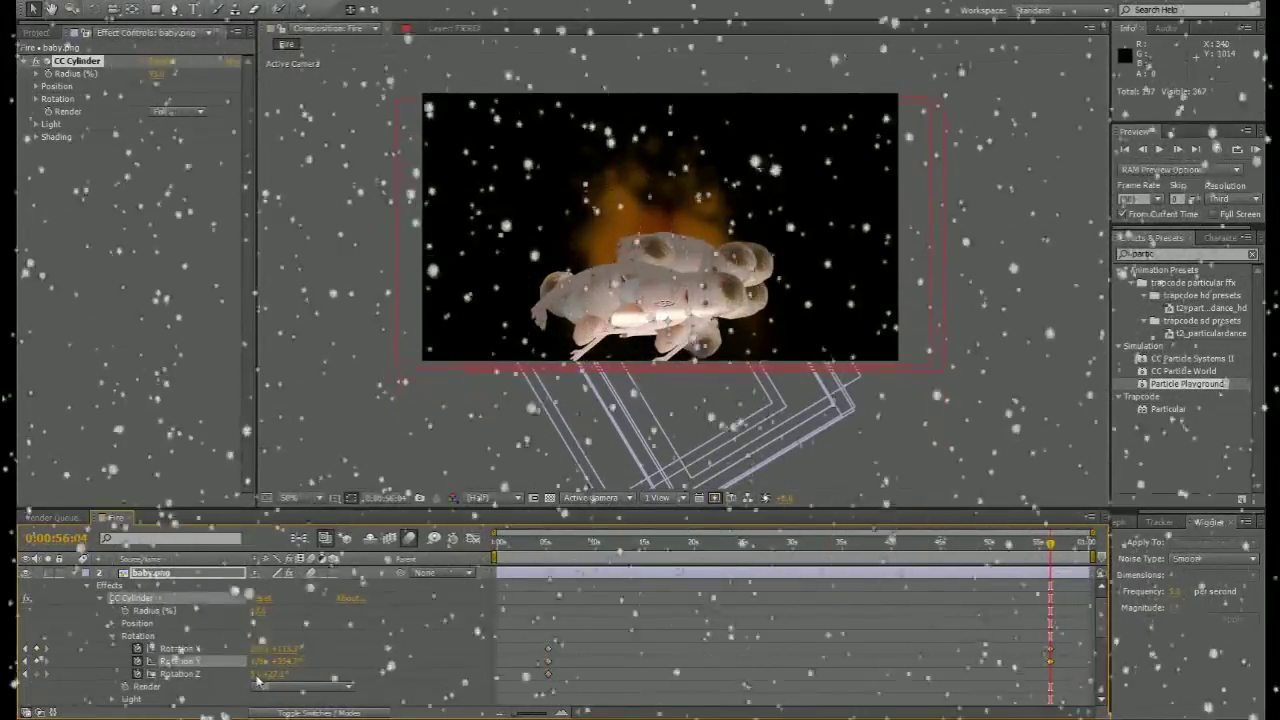
left_click(559, 545)
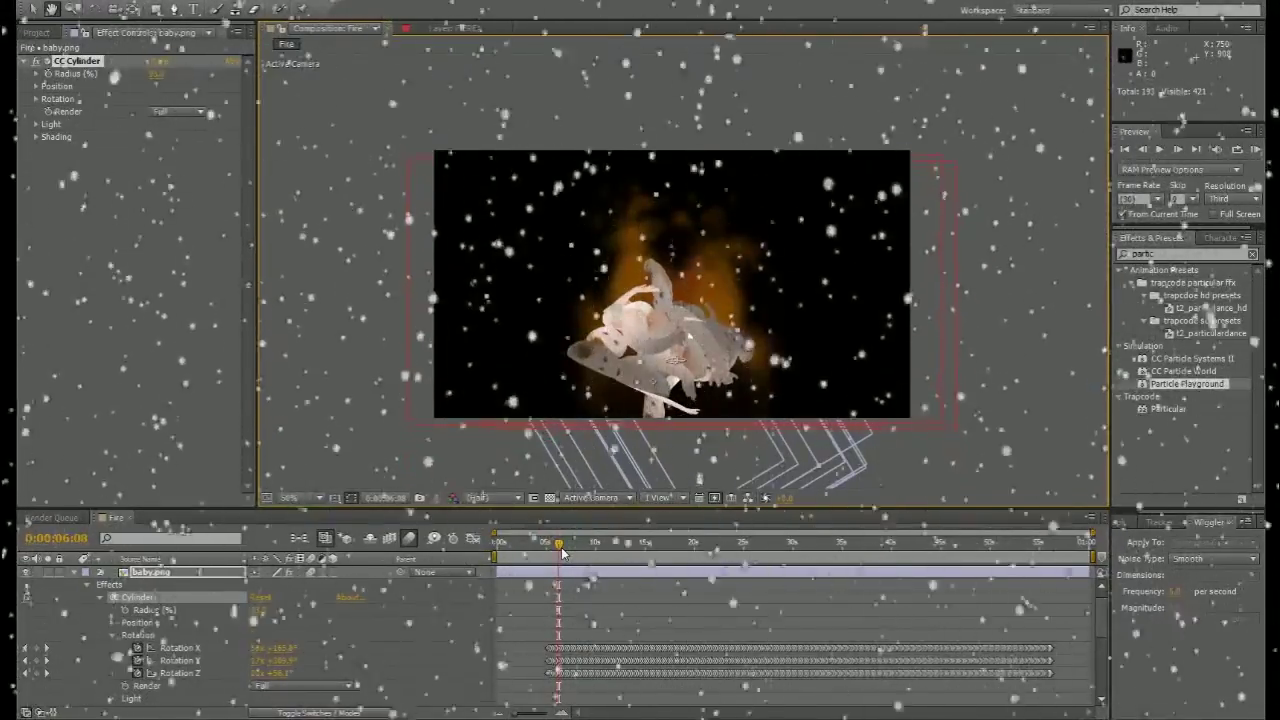
left_click(99, 584)
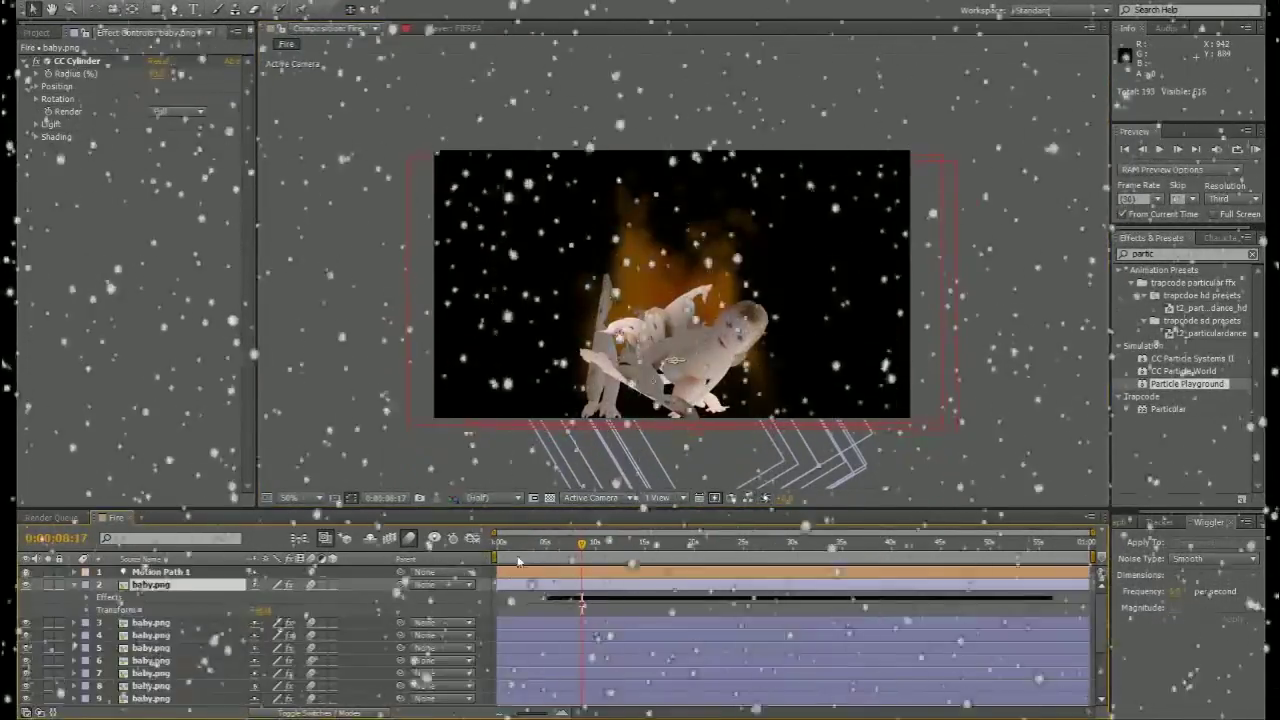
left_click(87, 597)
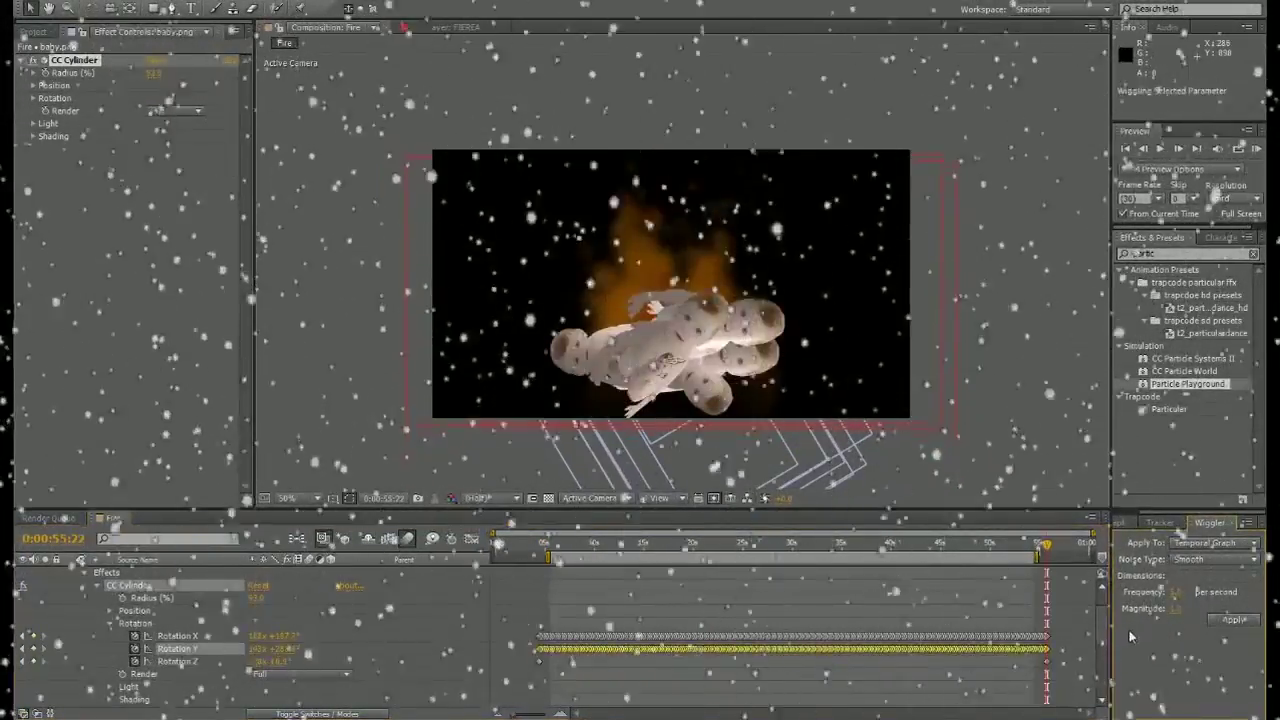
Play back the spinning babies, then stop and scrub back to check earlier frames.
key("space")
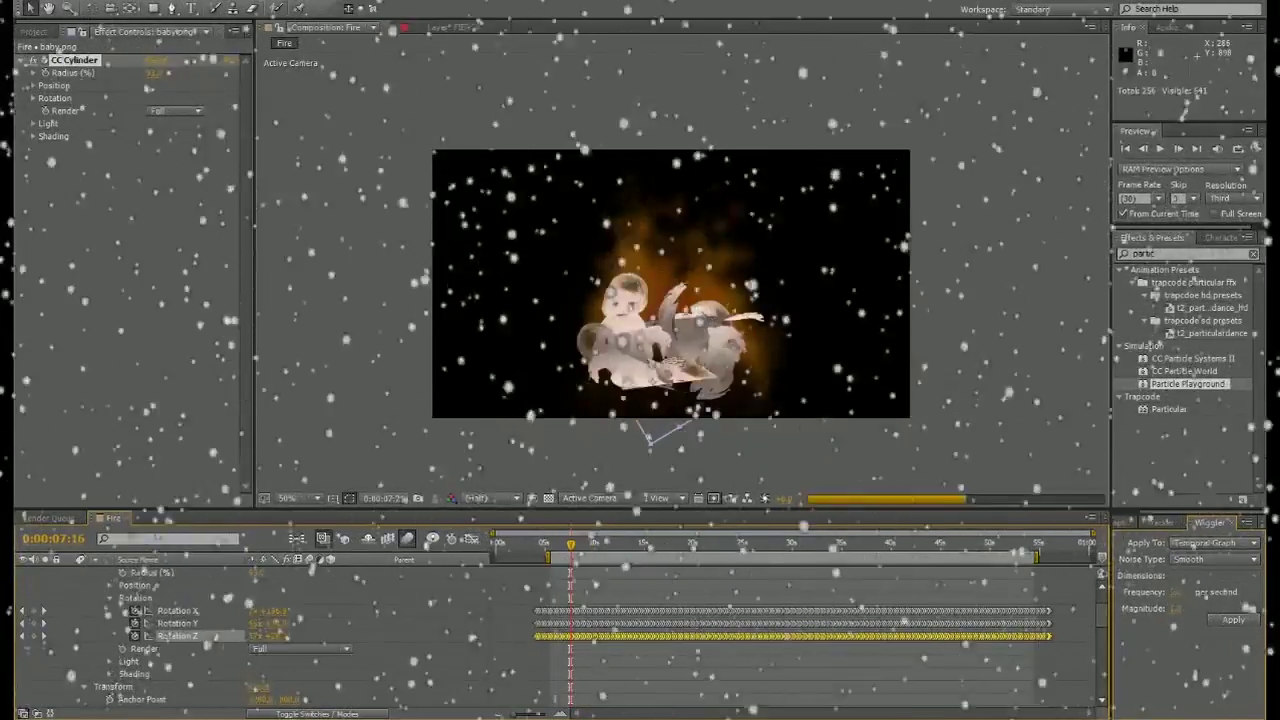
left_click(897, 551)
left_click_drag(897, 551, 792, 557)
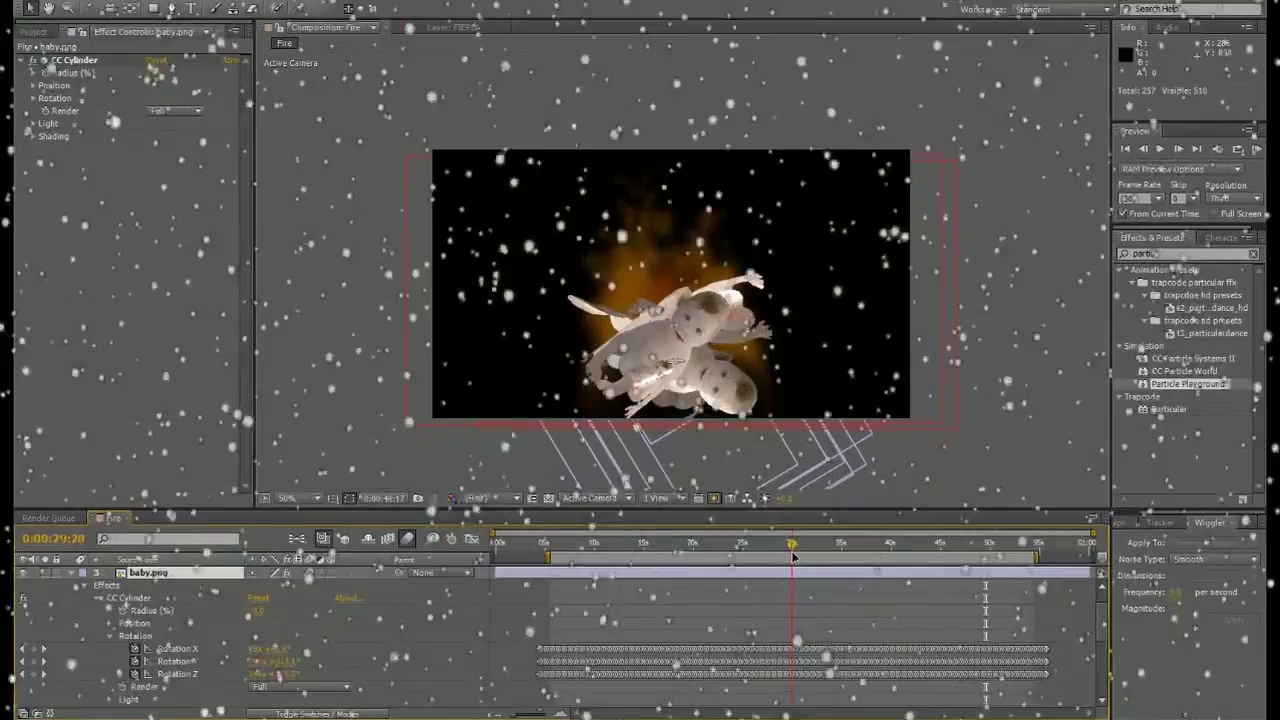
left_click_drag(792, 557, 819, 566)
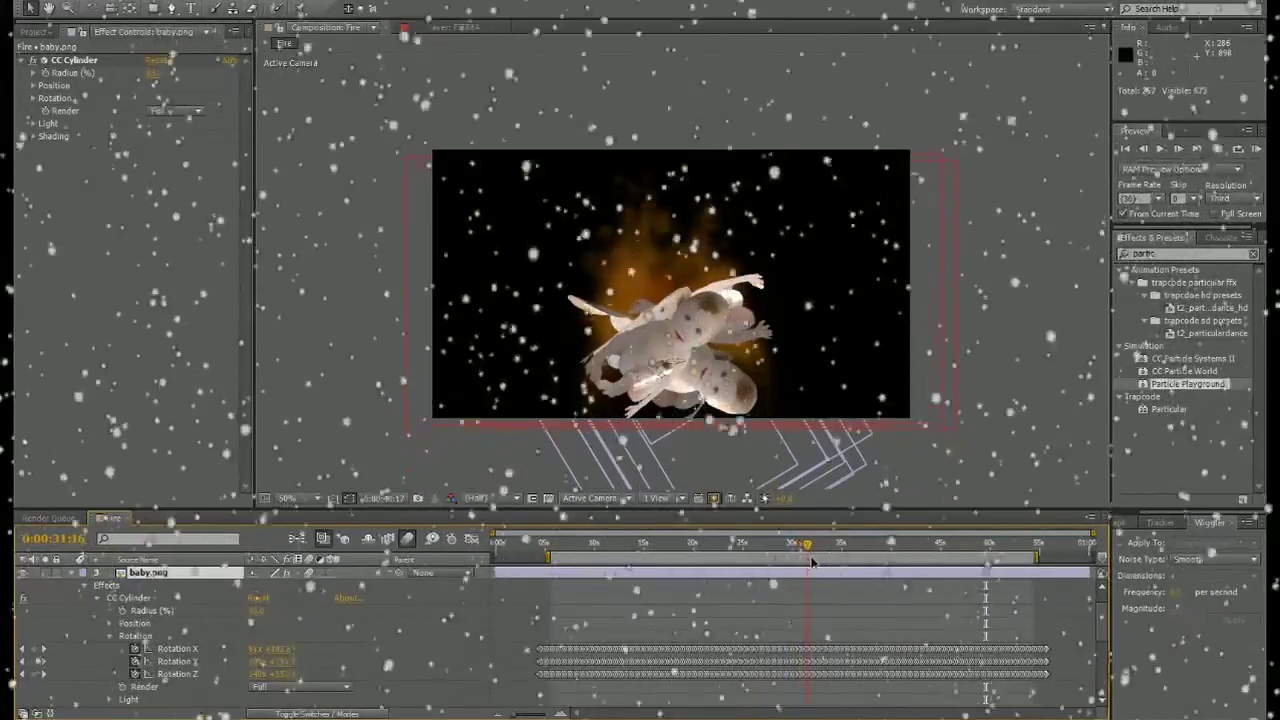